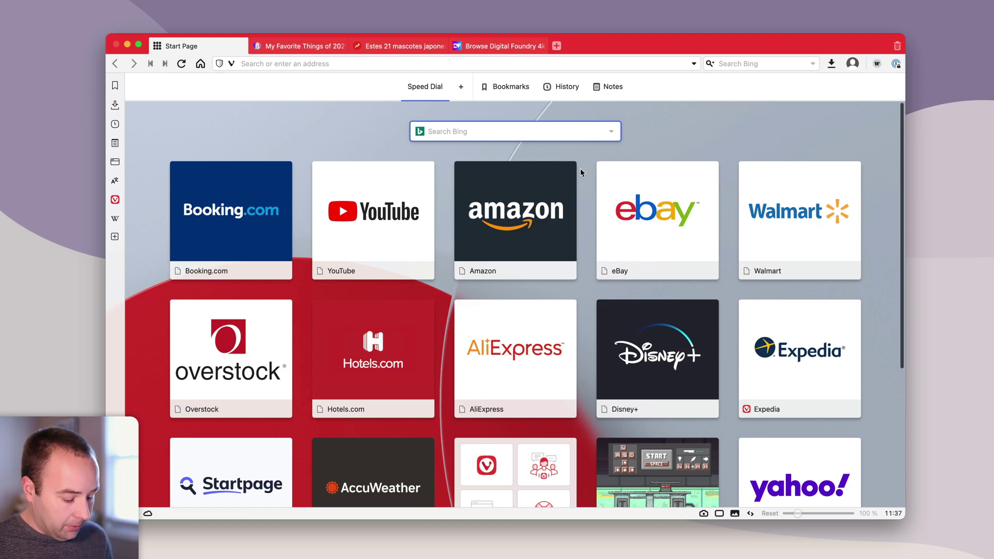
In Themes settings, preview Dark, Human, Hot Pink and Purple Rain, then apply Beach.
key("super+comma")
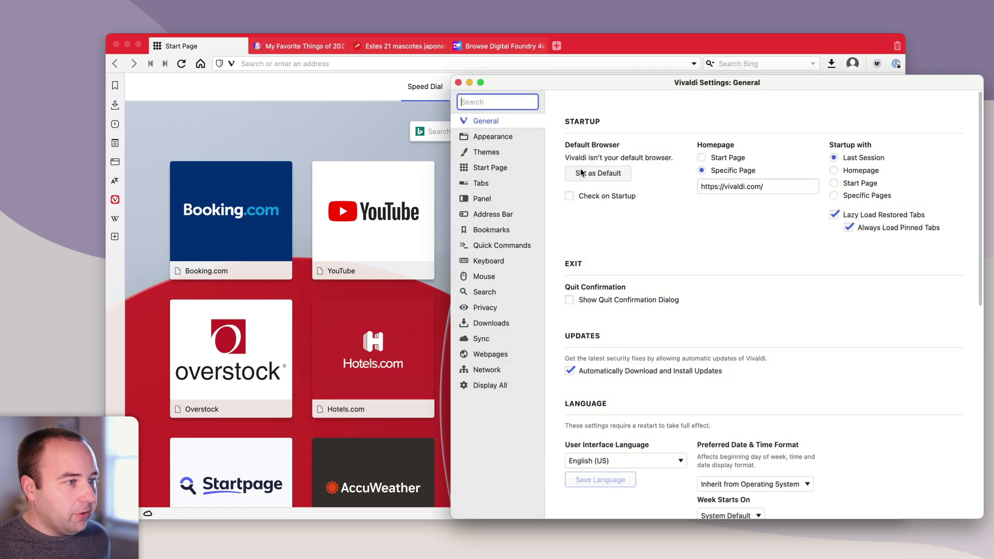
left_click(467, 155)
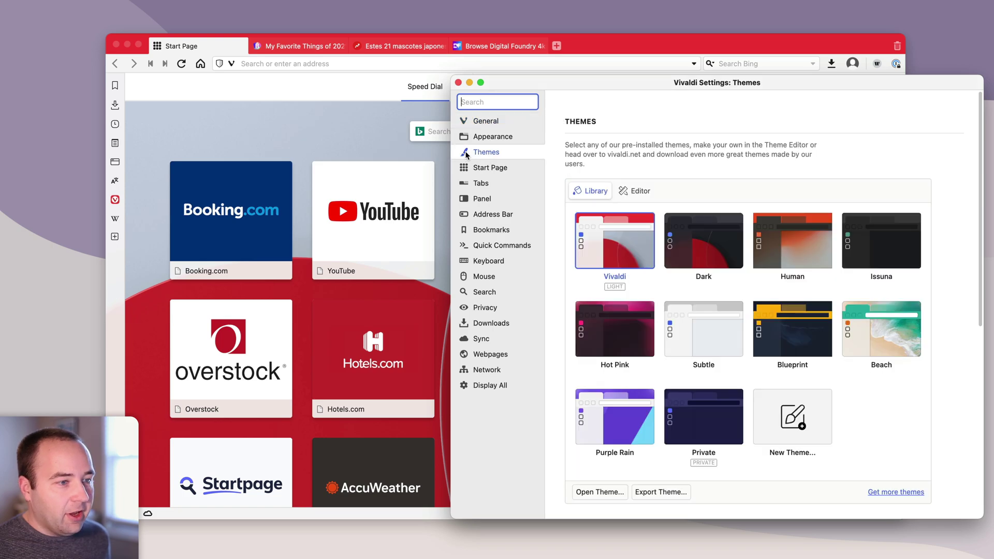
left_click(712, 252)
left_click(795, 244)
left_click(632, 336)
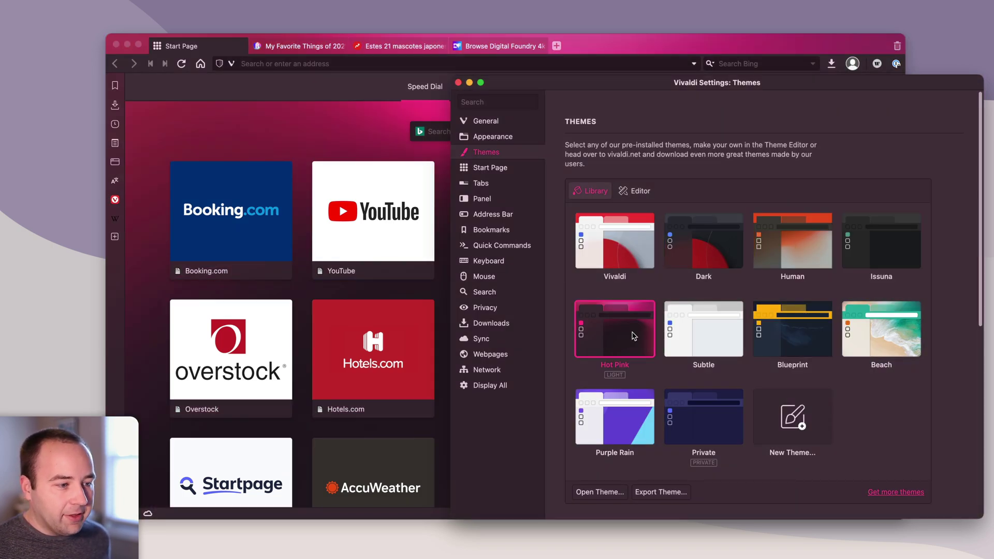
left_click(621, 414)
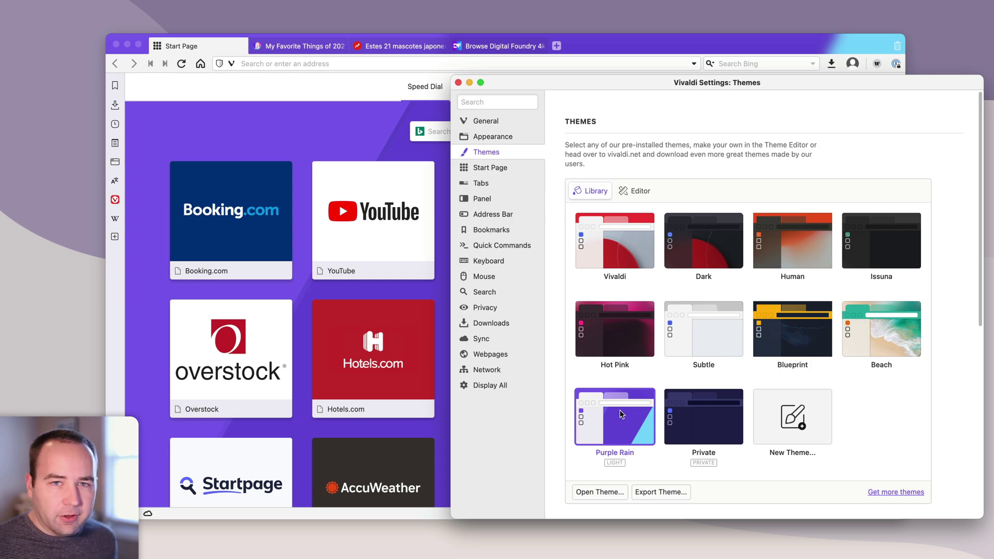
left_click(875, 331)
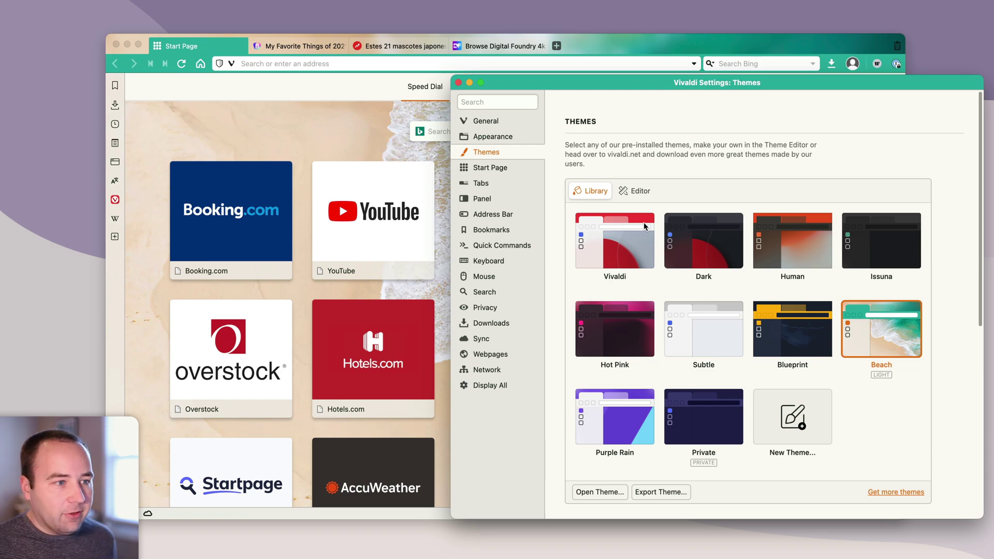
In the Beach theme editor, set the accent colour to blue 16a1d0.
left_click(633, 191)
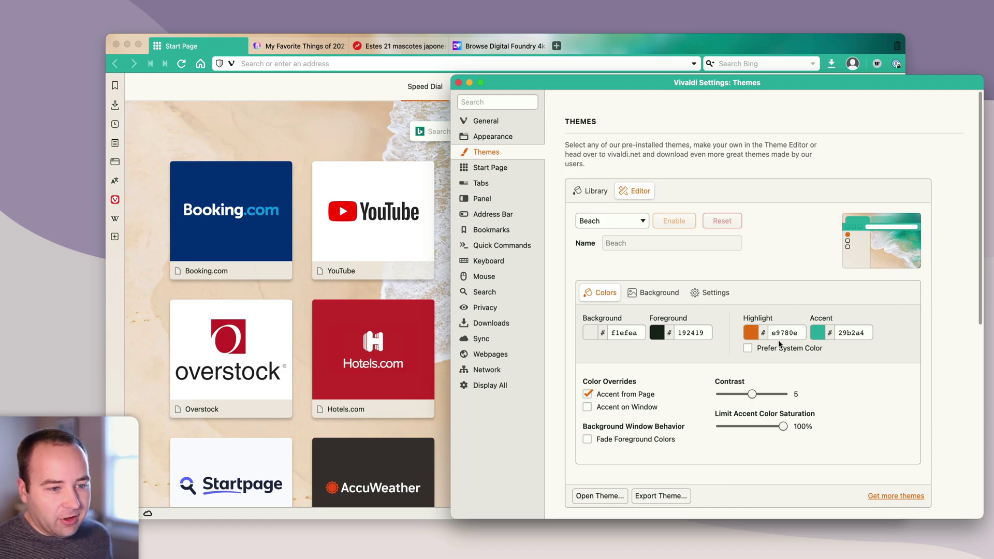
left_click(817, 335)
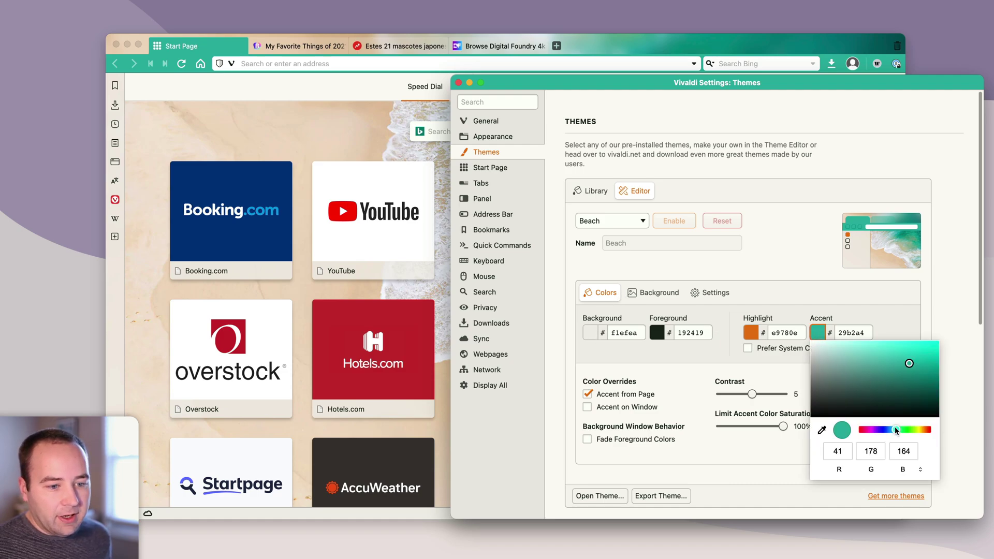
left_click_drag(895, 429, 892, 430)
left_click_drag(910, 361, 925, 357)
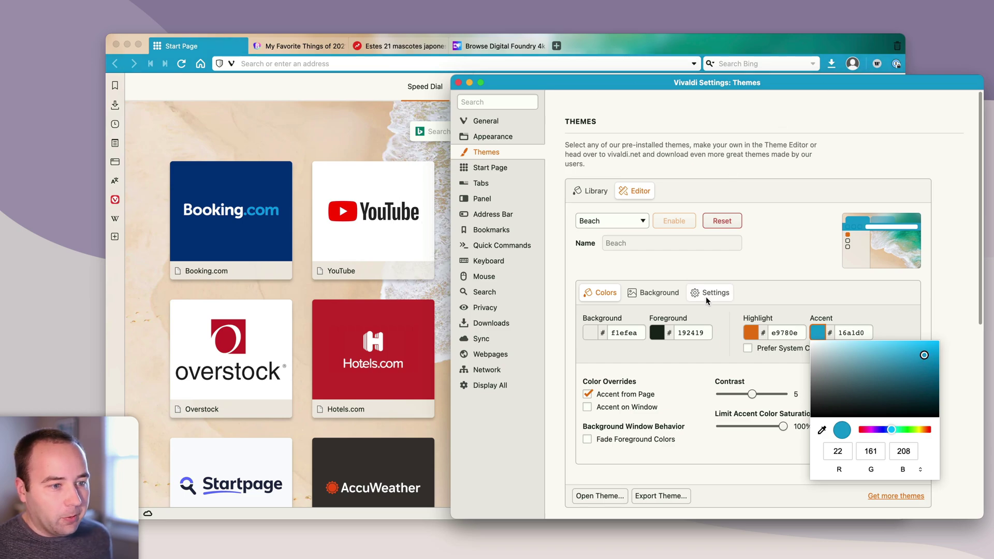
left_click(818, 333)
left_click(818, 333)
left_click(818, 332)
Set the highlight colour to magenta d818b5 and raise Contrast to 10.
left_click(751, 332)
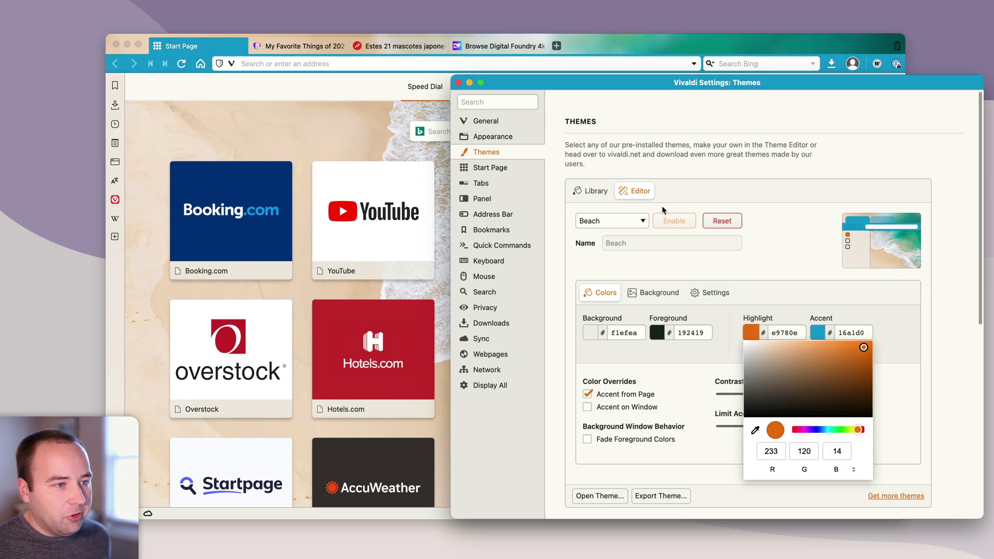
left_click(802, 429)
left_click(861, 351)
left_click_drag(861, 351, 858, 354)
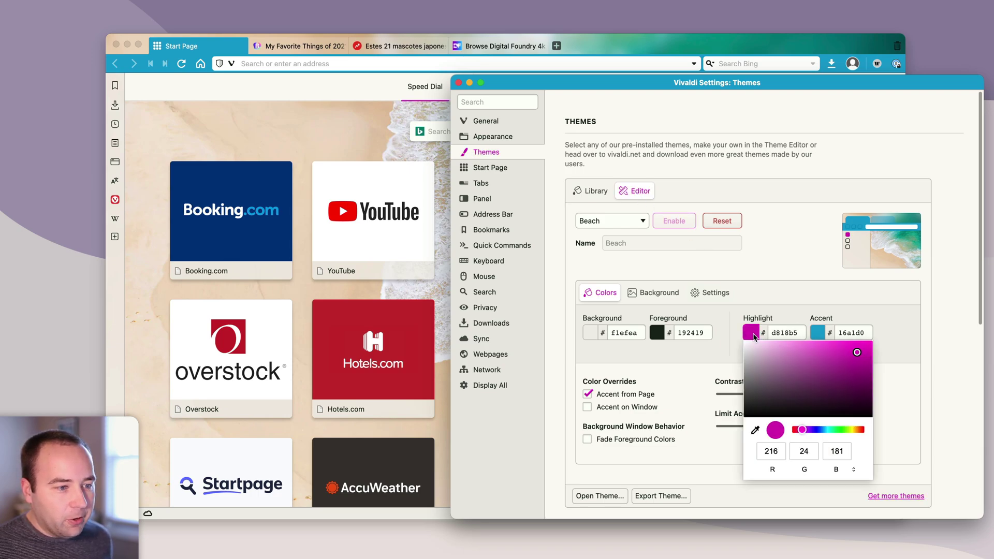
left_click(757, 265)
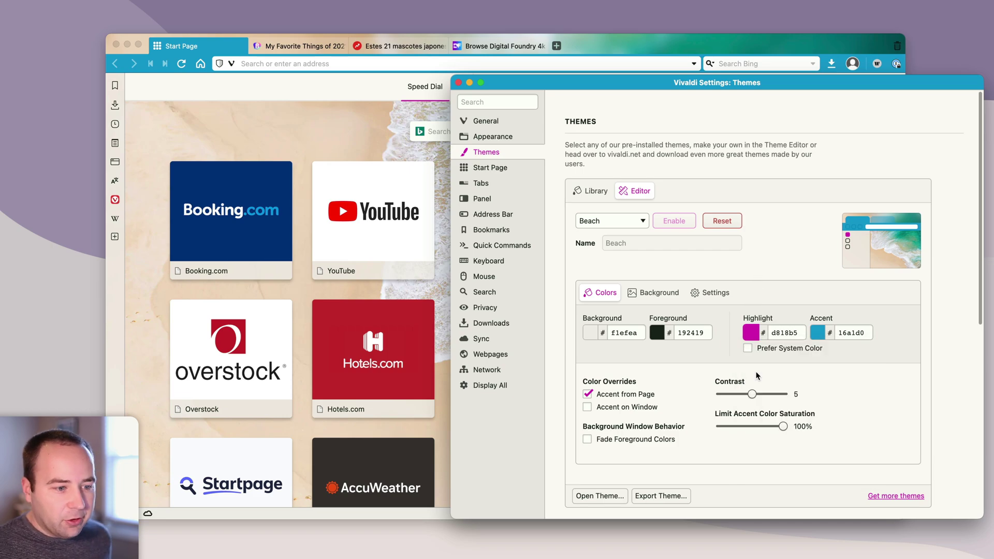
mouse_move(751, 395)
left_mouse_down()
mouse_move(764, 396)
mouse_move(720, 398)
mouse_move(768, 397)
left_mouse_up()
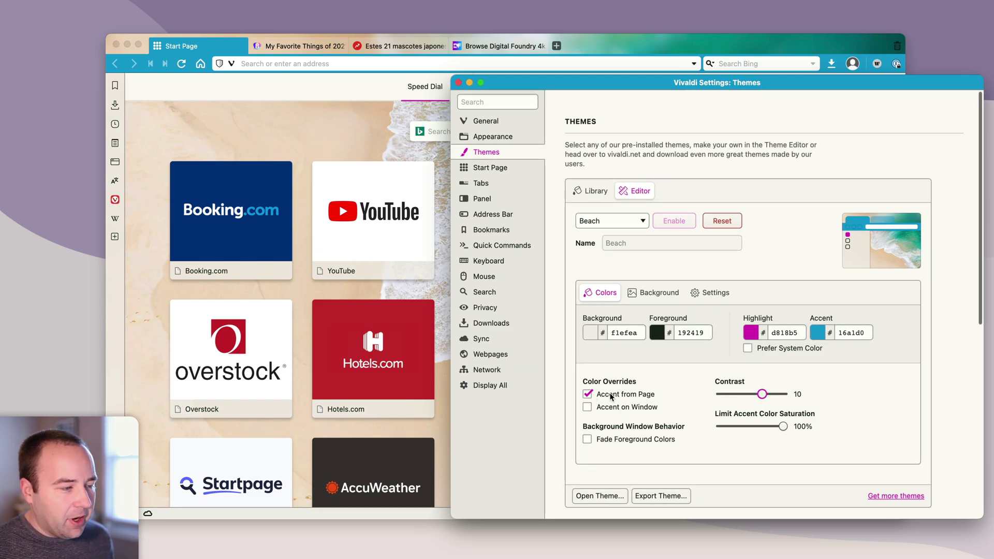
Cycle through the open tabs to watch the accent colour follow each page.
left_click(304, 138)
left_click(277, 50)
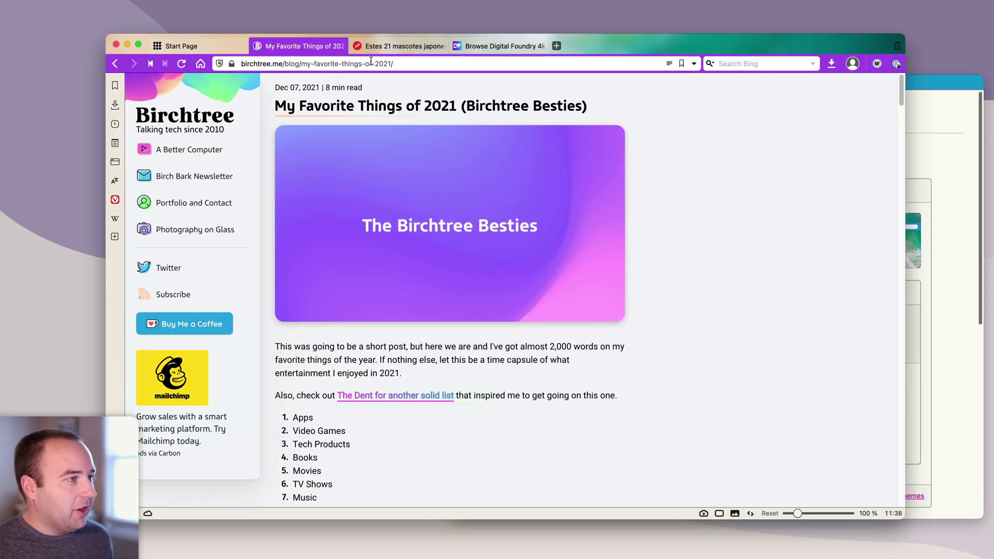
left_click(399, 46)
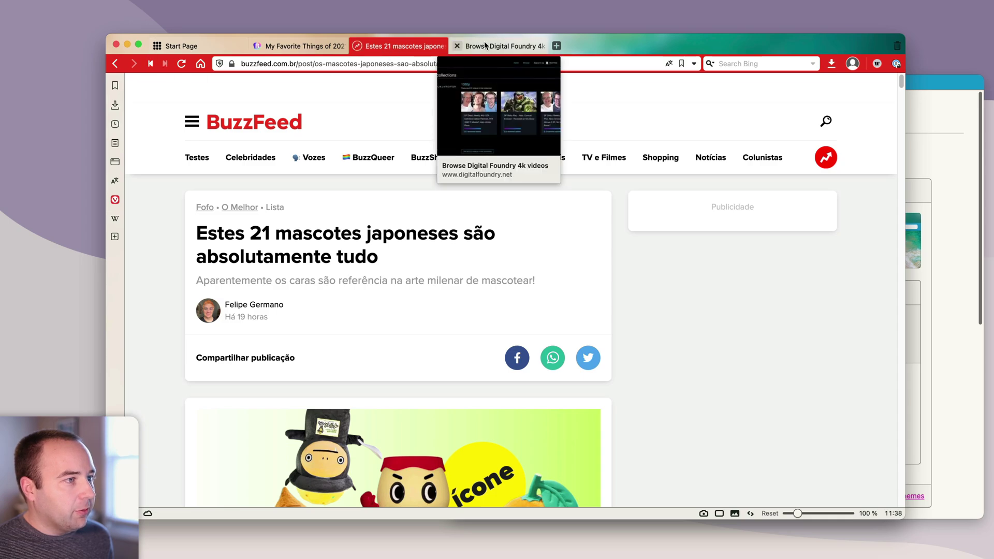
left_click(484, 44)
left_click(401, 47)
left_click(482, 48)
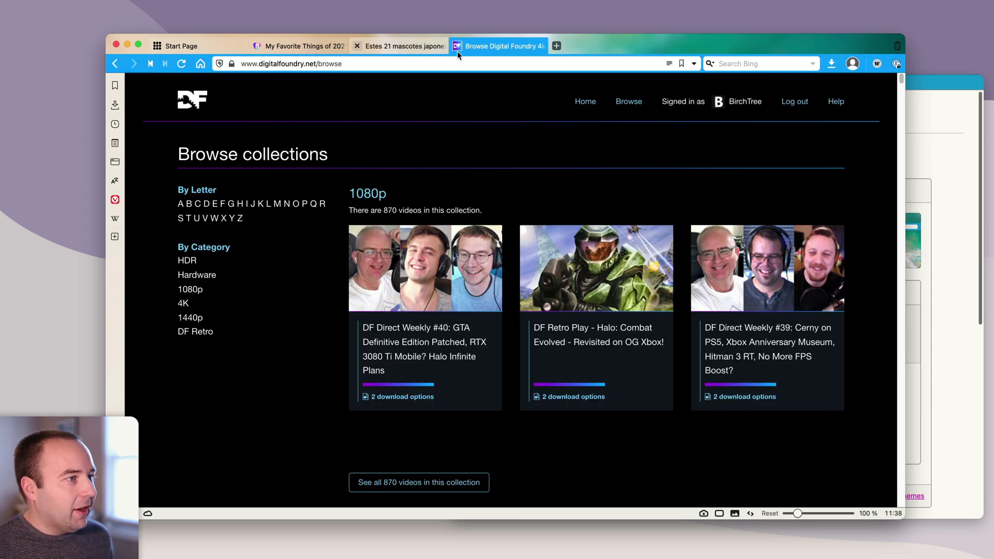
left_click(407, 50)
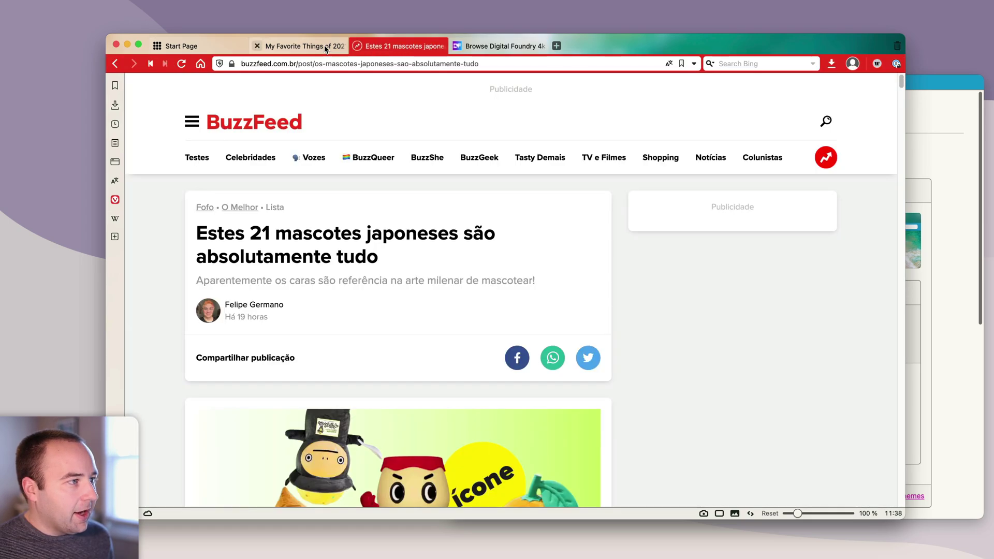
left_click(324, 46)
left_click(227, 46)
left_click(311, 46)
left_click(502, 46)
left_click(401, 46)
left_click(290, 46)
left_click(240, 45)
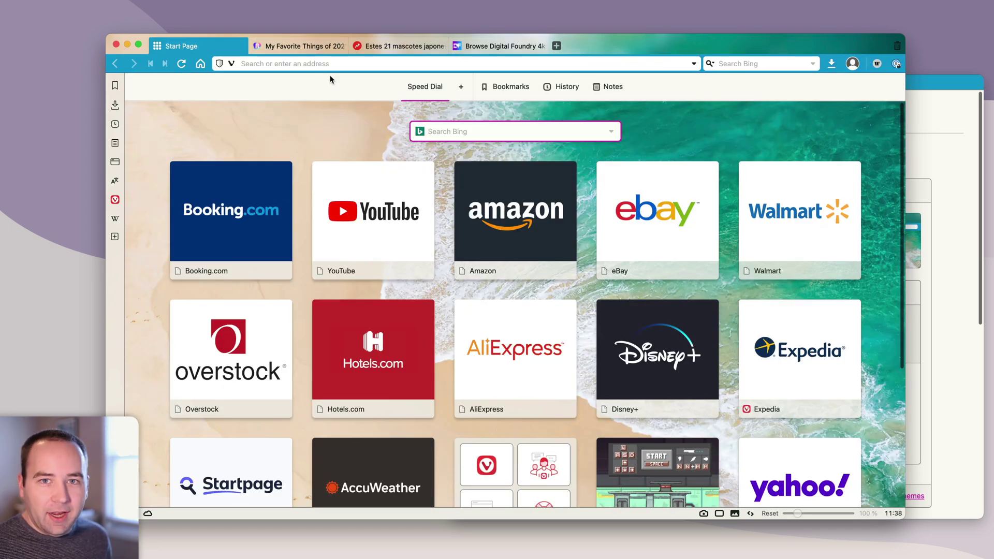
Uncheck Accent from Page and cycle the tabs again to confirm the blue accent stays.
key("super+comma")
left_click(588, 395)
key("super+grave")
left_click(303, 46)
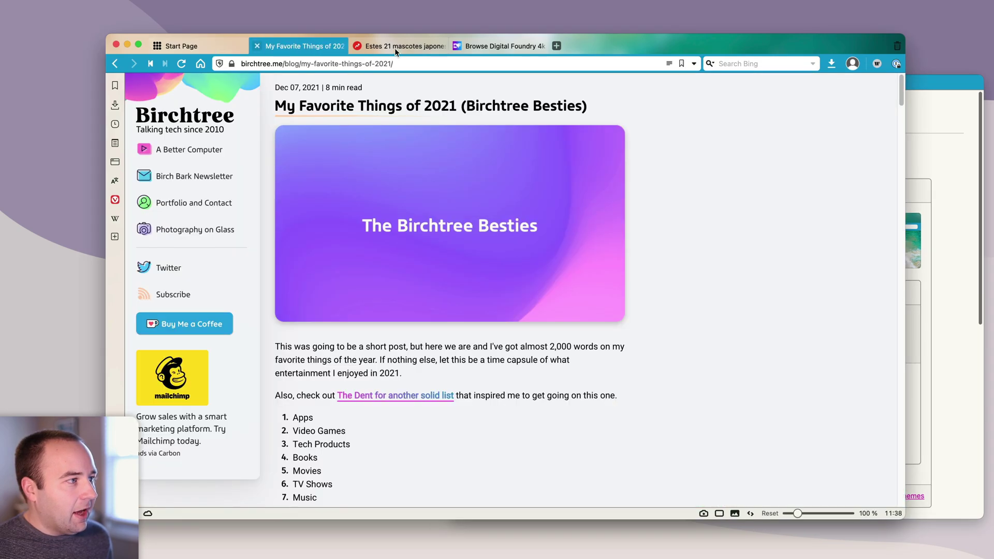
left_click(401, 46)
left_click(498, 45)
left_click(294, 46)
left_click(383, 45)
left_click(191, 46)
key("super+grave")
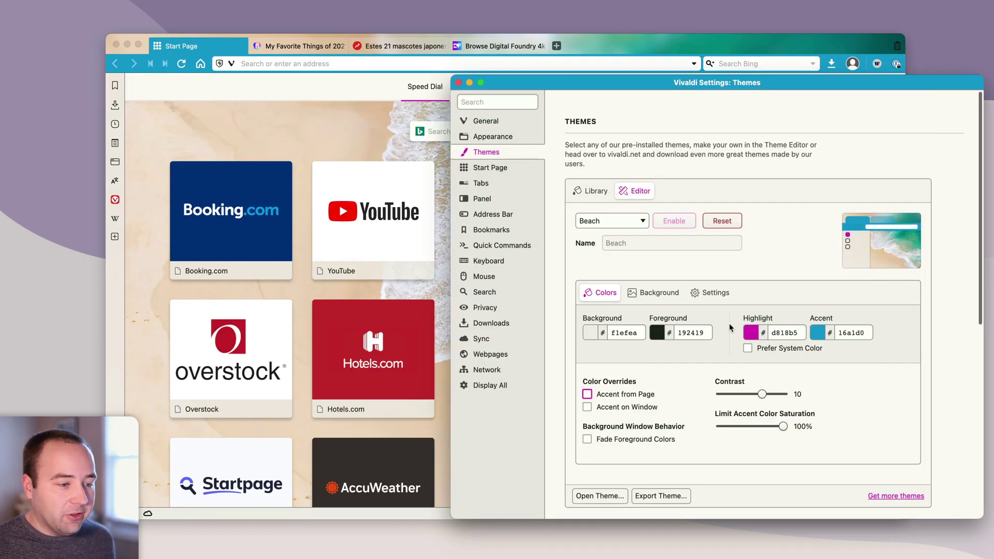
Show the background image choices and try Human, Purple Rain and Blueprint.
left_click(666, 294)
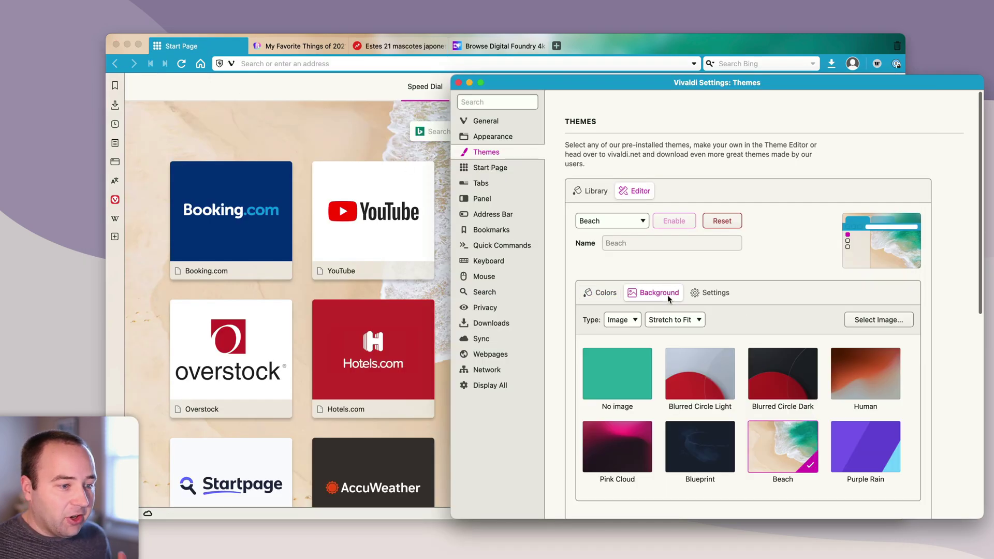
left_click(846, 379)
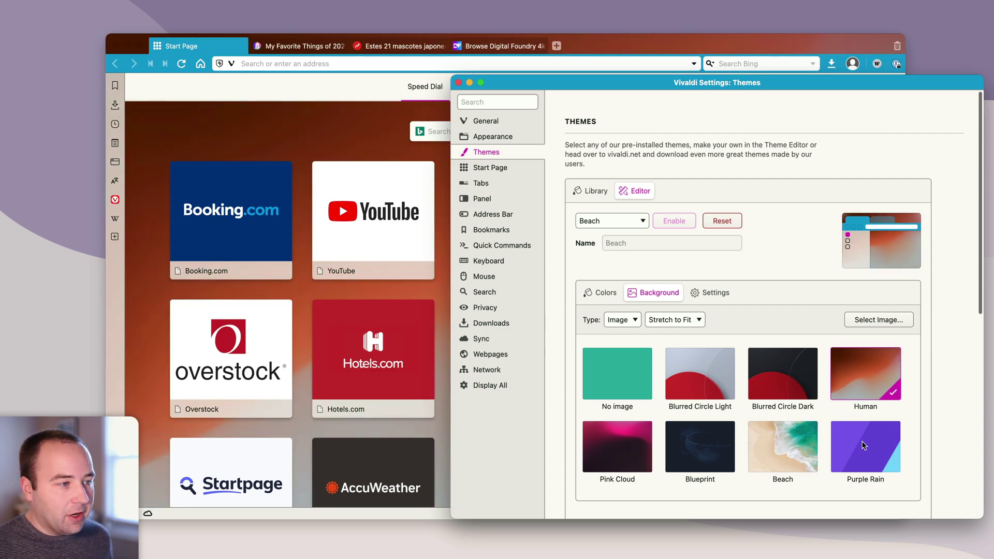
left_click(863, 445)
left_click(707, 441)
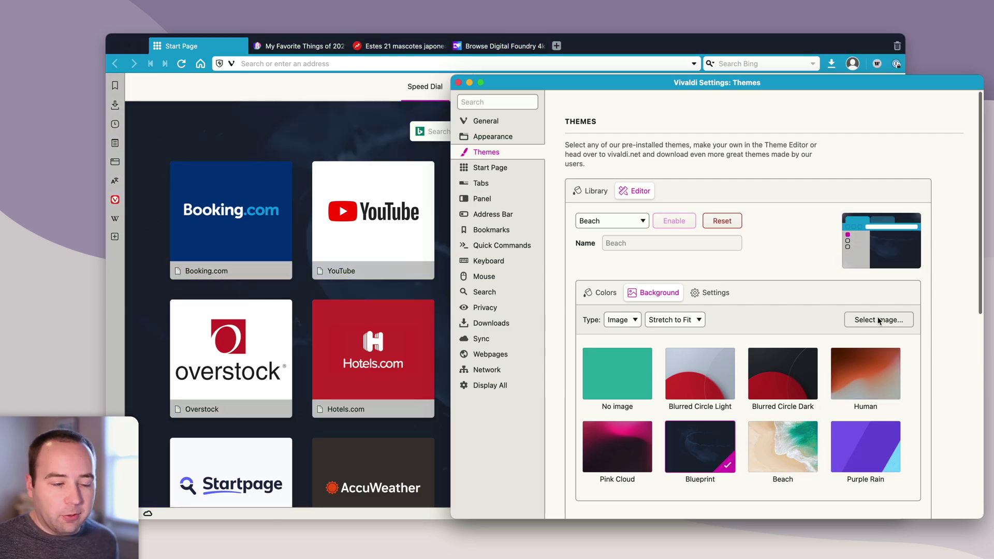
Check the background Type and blur settings, then set the background back to Beach.
left_click(627, 327)
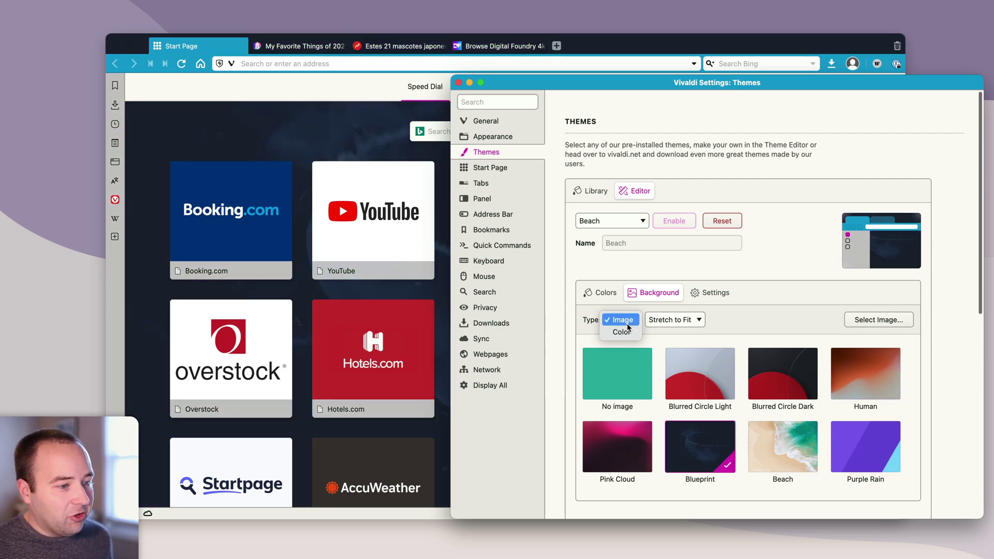
left_click(727, 320)
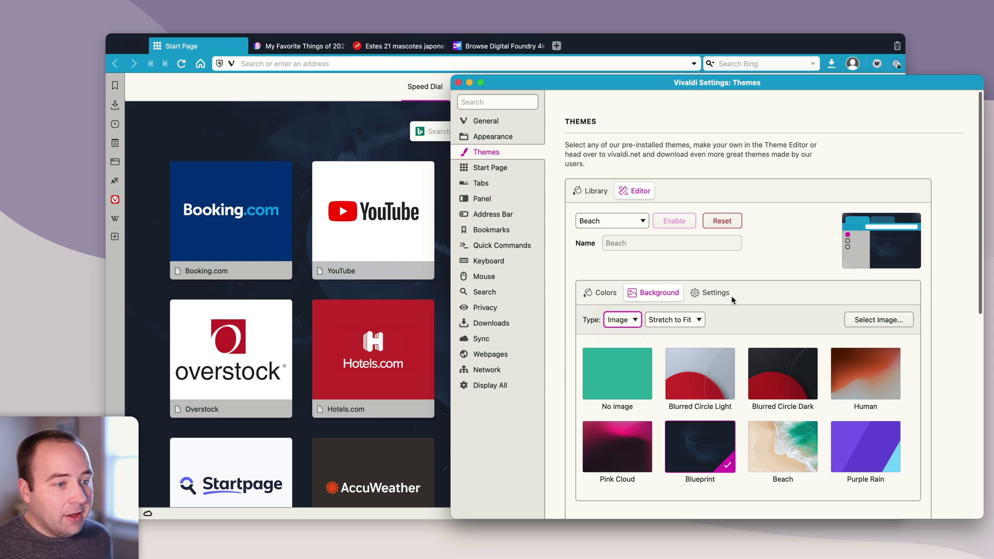
left_click(726, 293)
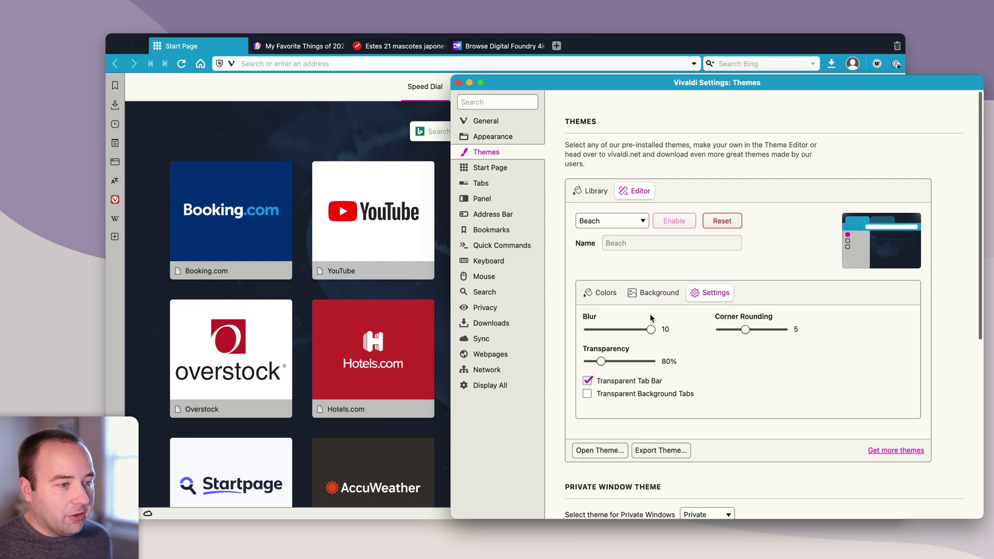
left_click(633, 294)
left_click(778, 429)
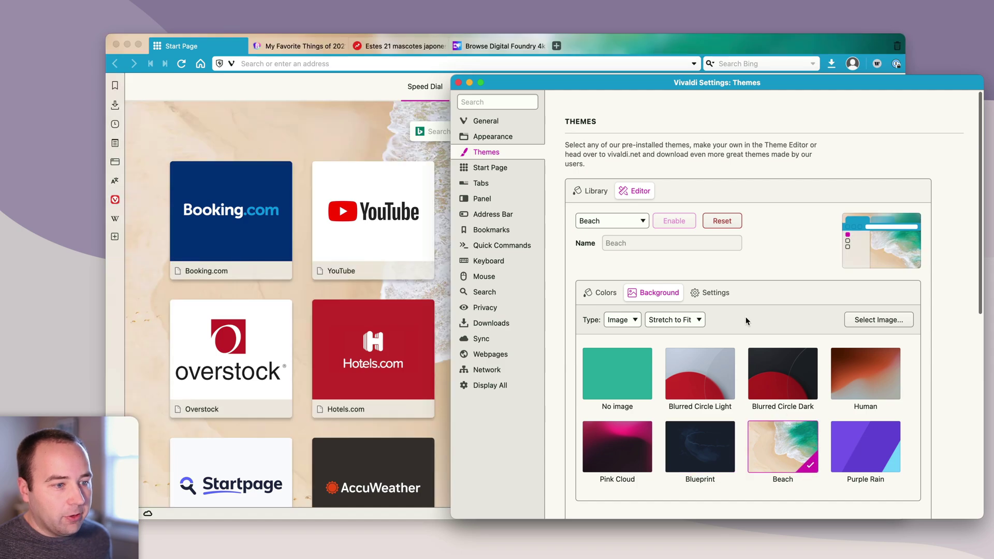
left_click(293, 121)
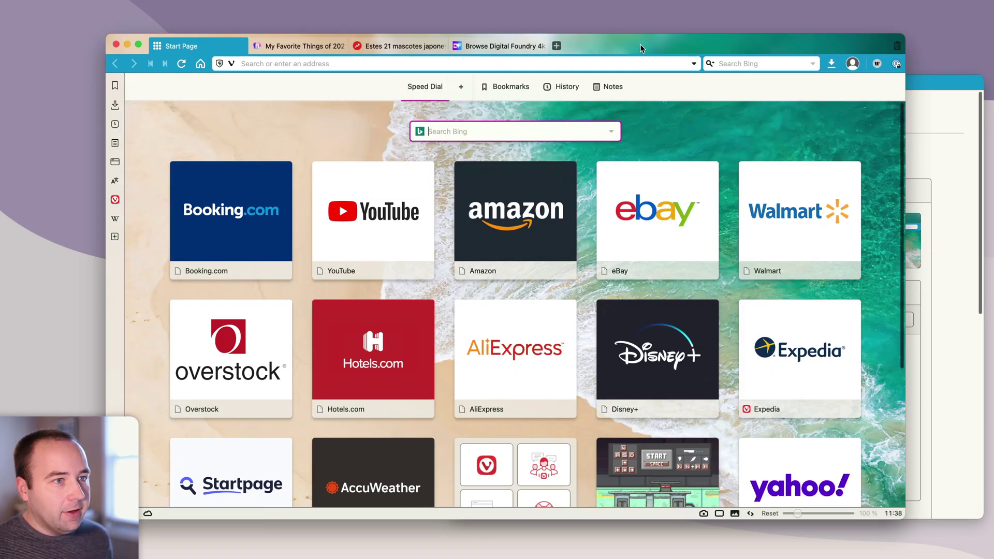
Turn the tab bar blur off and back up to 10, and make the tab bar opaque.
left_click(914, 228)
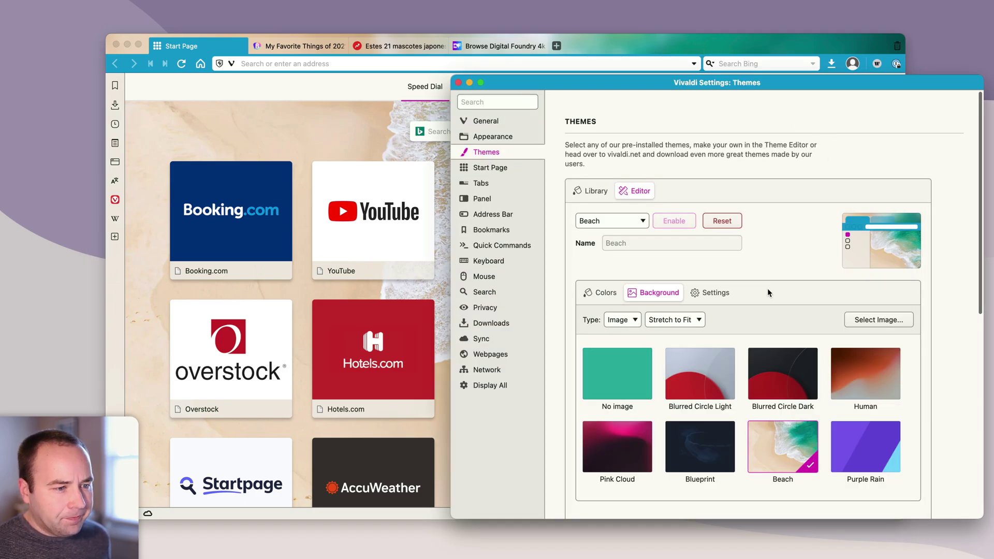
left_click(715, 293)
left_click_drag(651, 330, 572, 334)
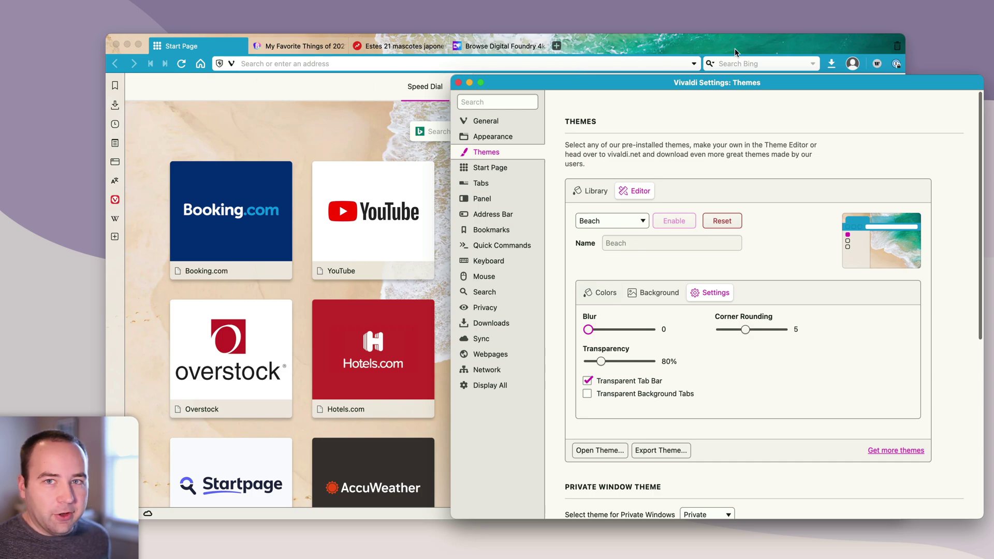
left_click_drag(589, 329, 659, 335)
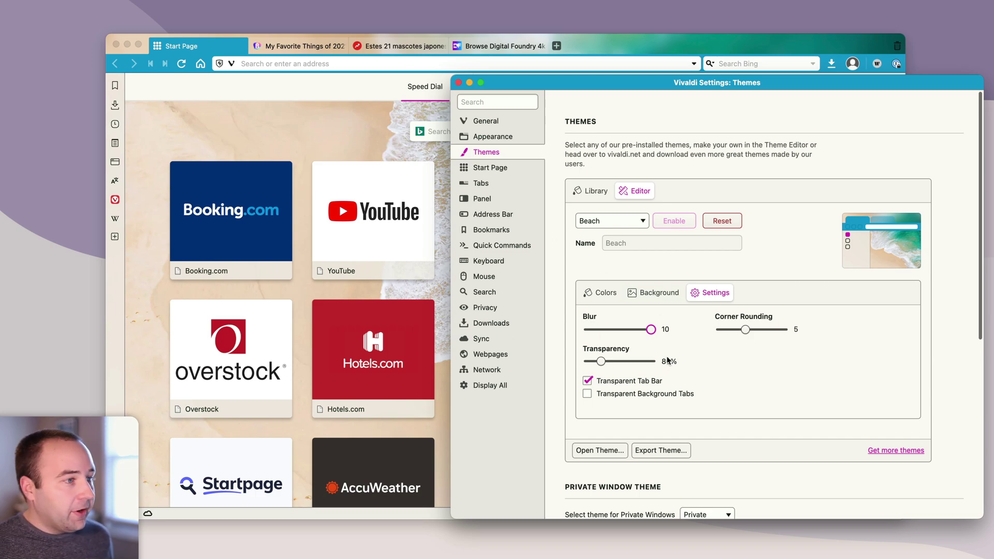
left_click(589, 380)
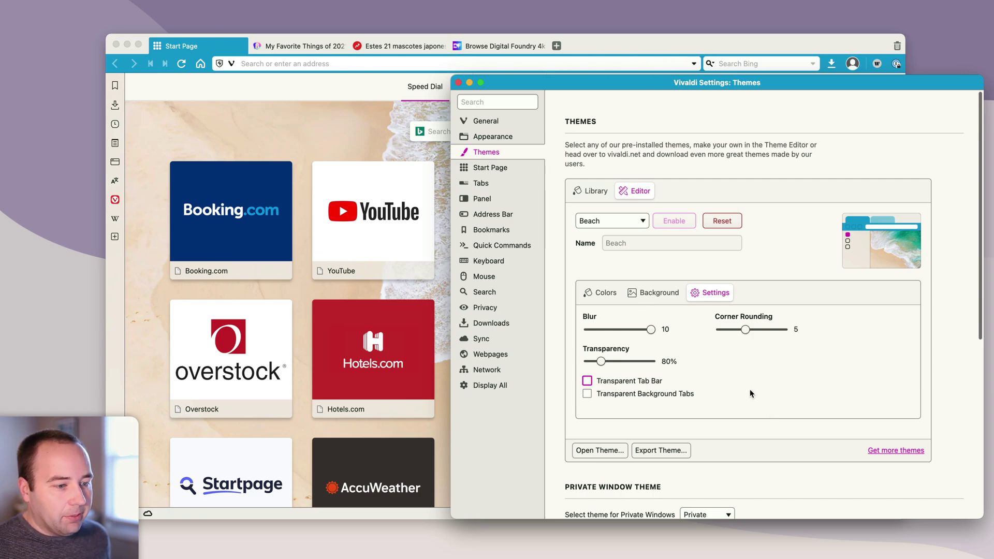
Try transparent background tabs, turn them off, and set Corner Rounding to 6.
left_click(616, 392)
left_click(617, 392)
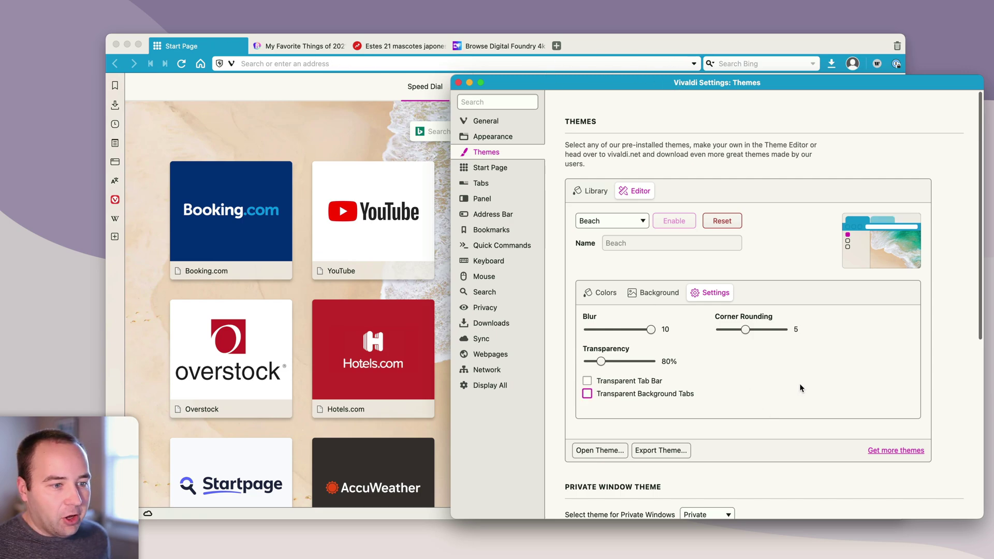
left_click_drag(746, 329, 668, 327)
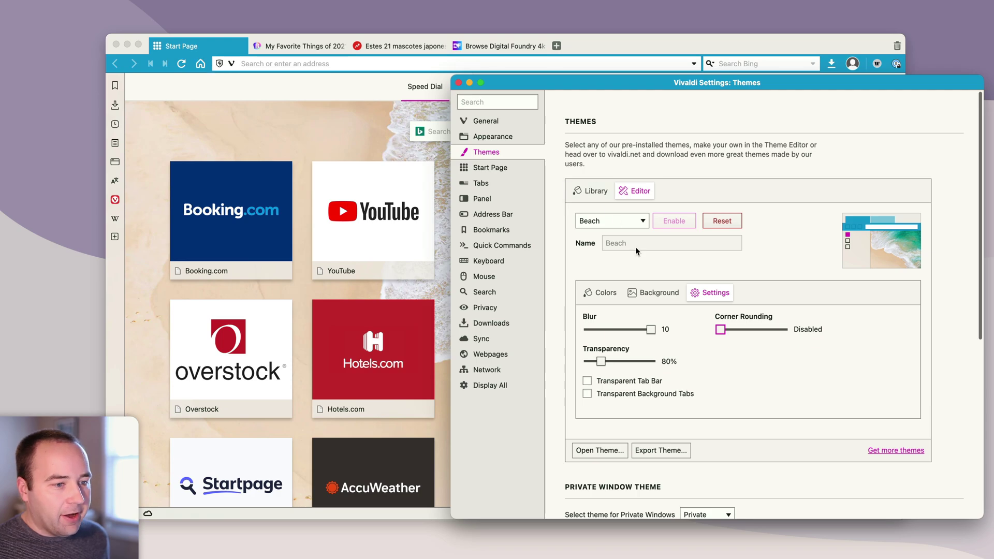
left_click_drag(720, 329, 749, 332)
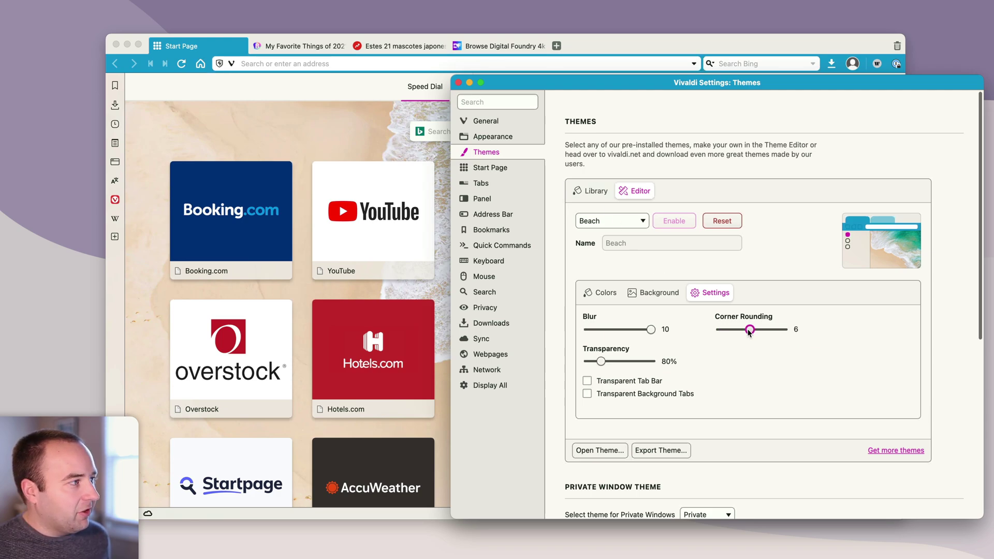
Show the Beach theme's Colors tab, then start a theme export and cancel it.
left_click(605, 293)
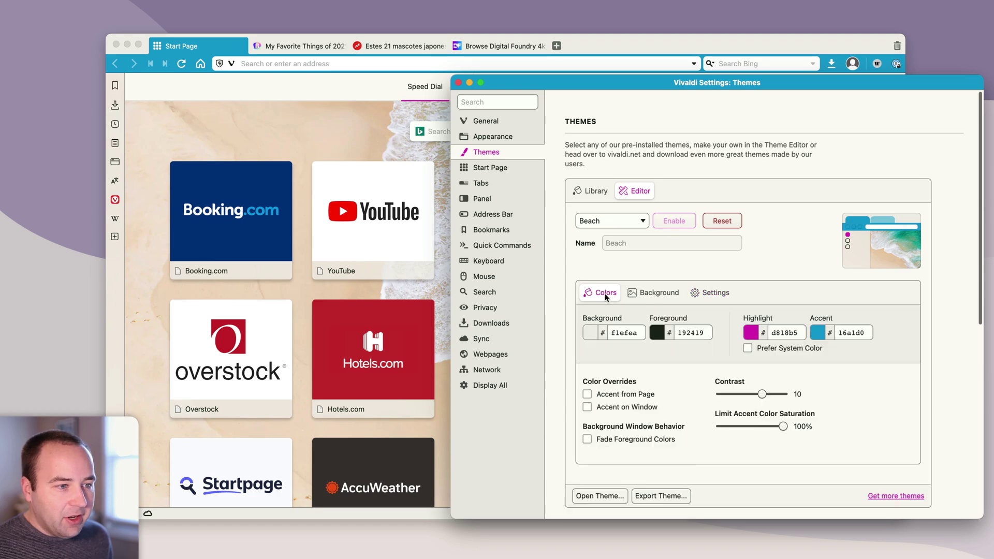
left_click(660, 494)
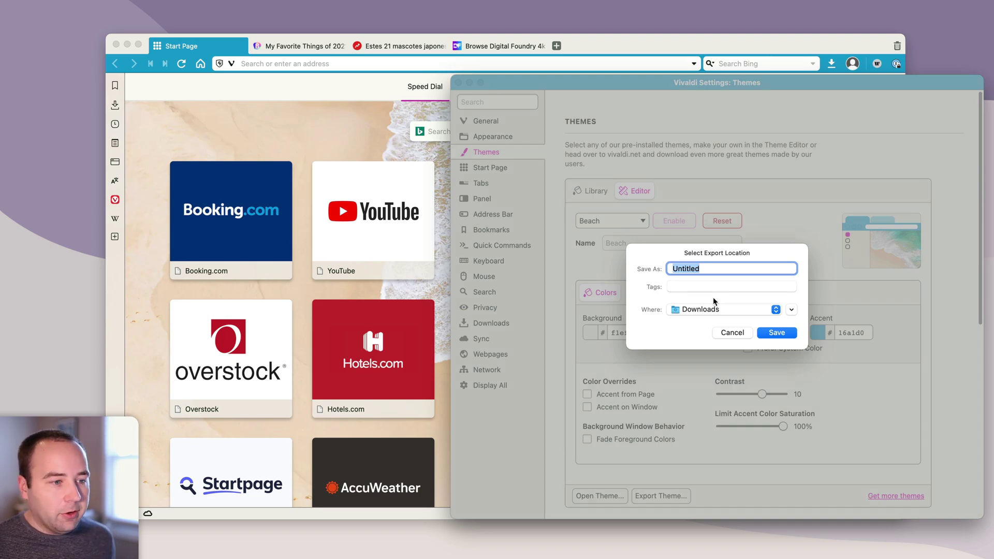
left_click(731, 332)
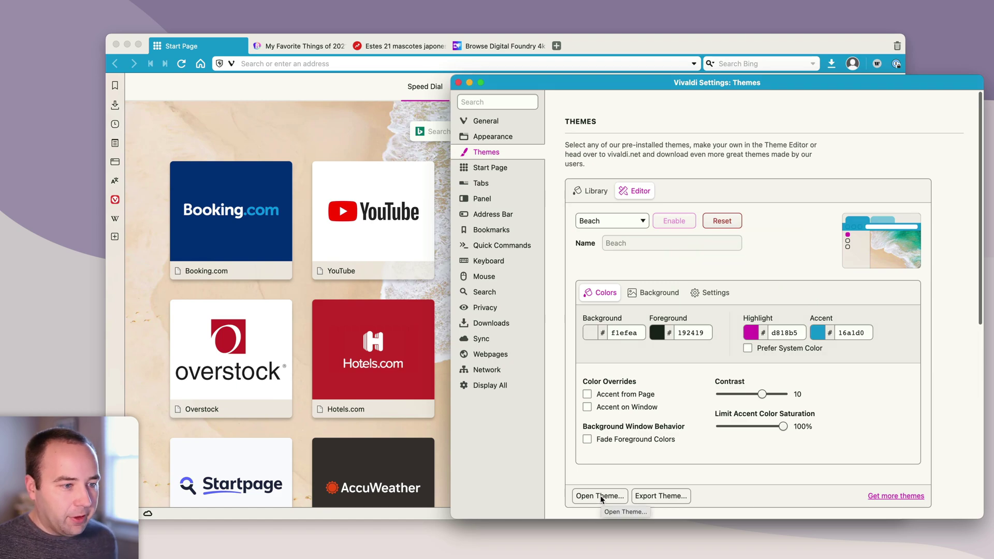
Browse the Popular list on Vivaldi Themes and install the Eleven theme.
left_click(895, 496)
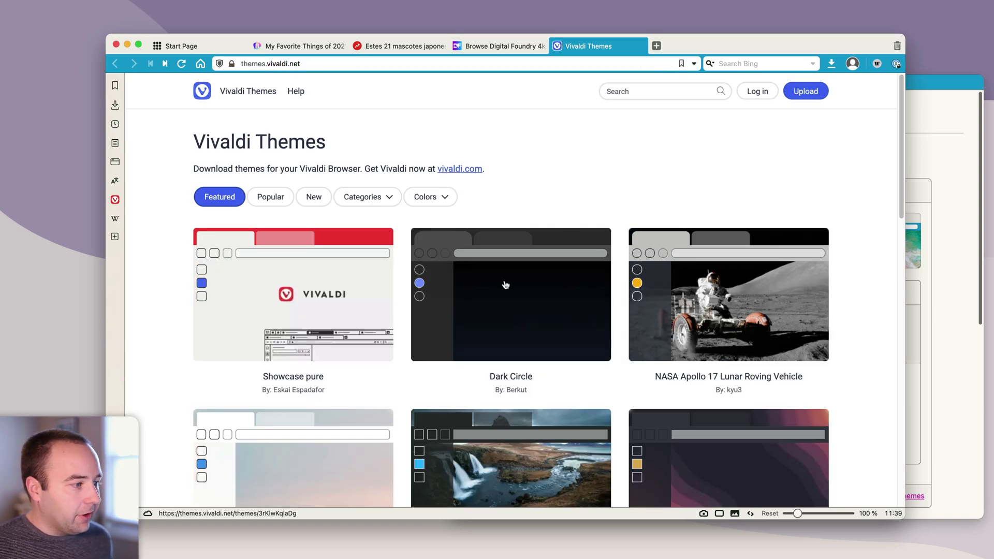
scroll(506, 282, "down", 10)
scroll(505, 284, "up", 10)
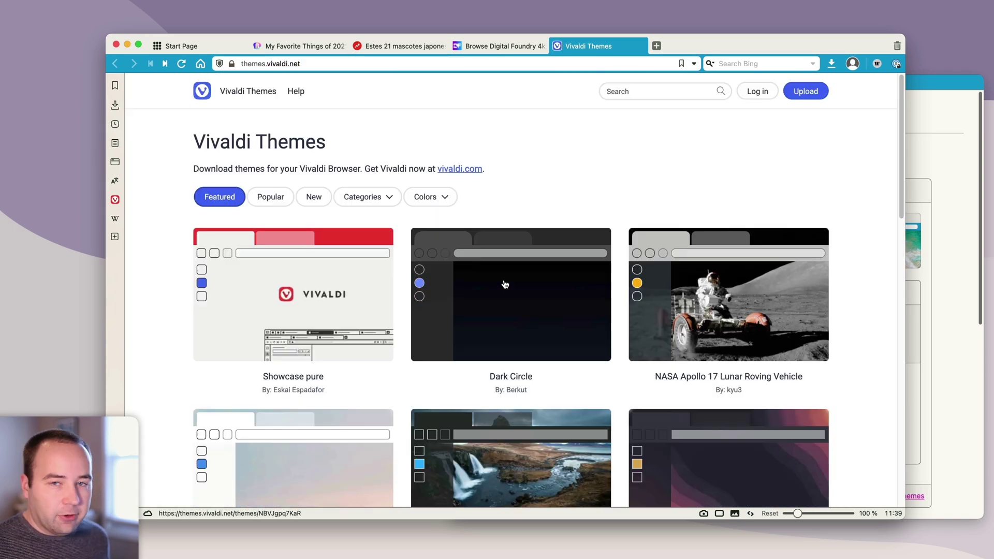
left_click(268, 197)
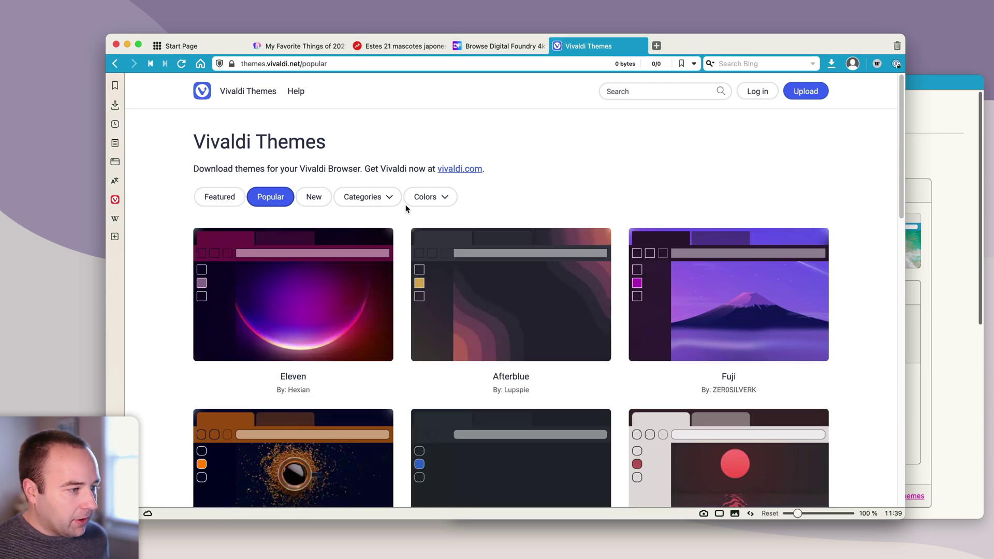
scroll(403, 241, "down", 5)
scroll(403, 240, "up", 5)
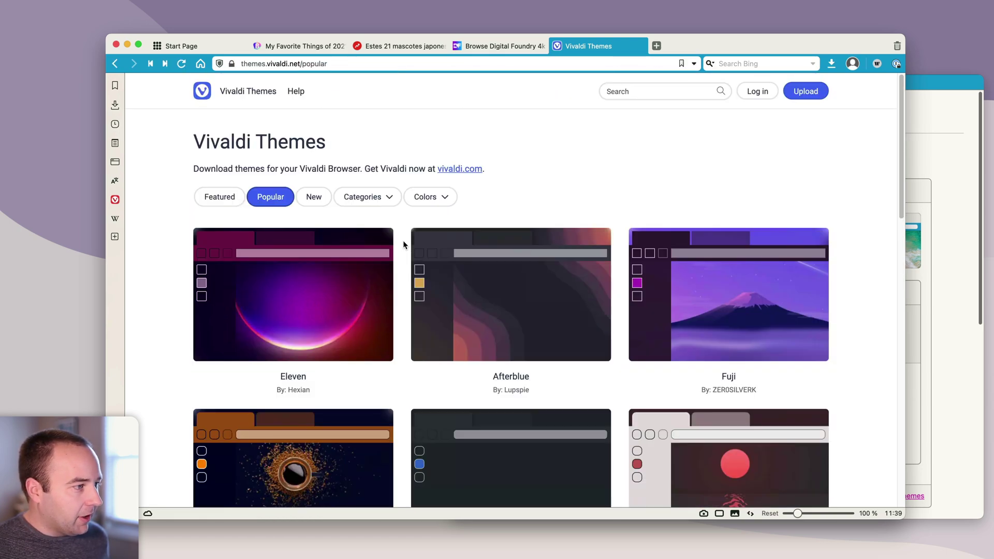
left_click(305, 283)
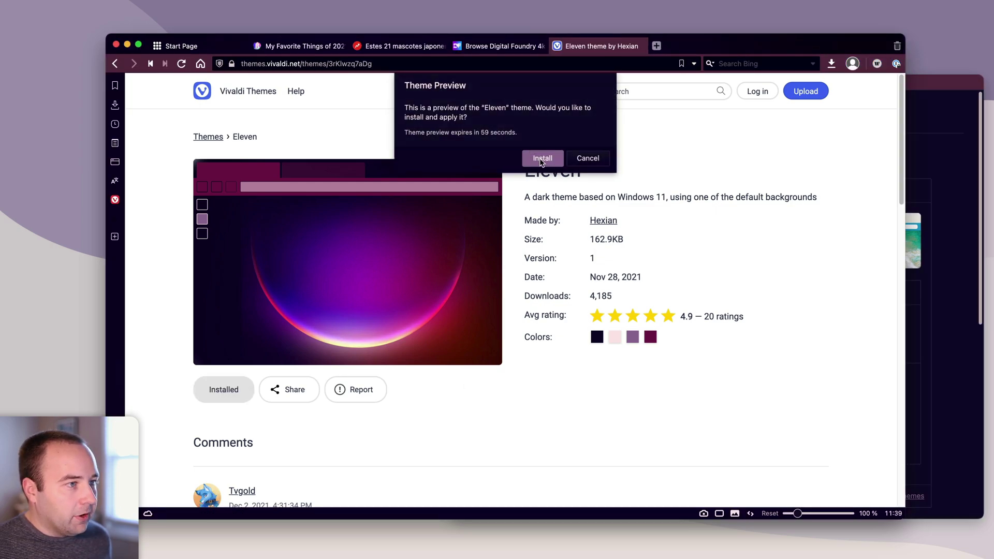
left_click(541, 161)
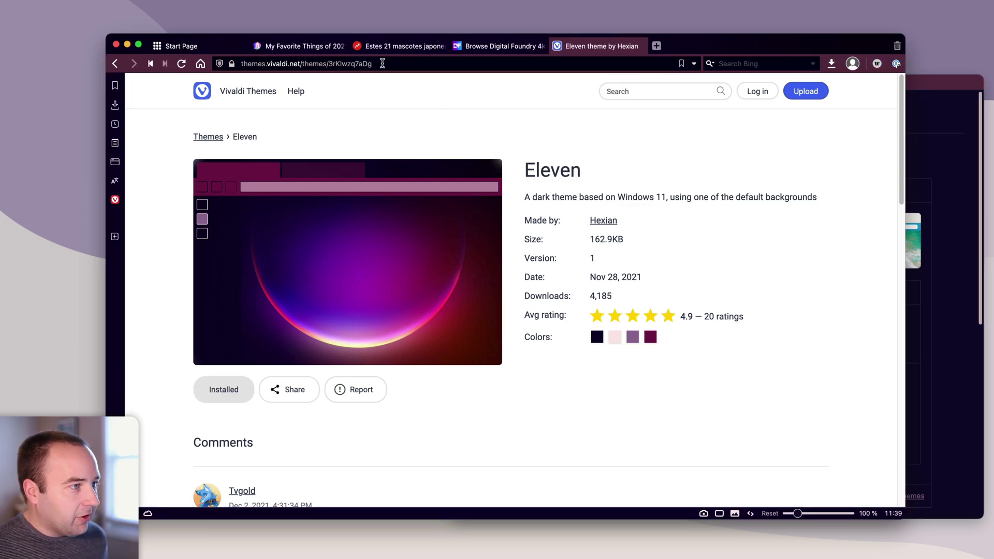
Return to the Start Page and open the Themes Library now listing Eleven.
left_click(497, 47)
left_click(362, 47)
left_click(228, 47)
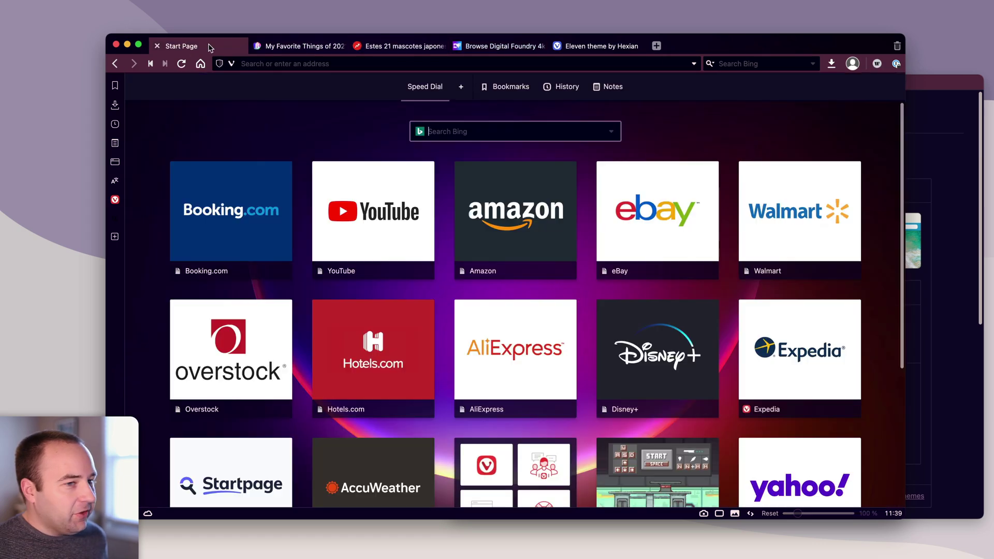
left_click(949, 156)
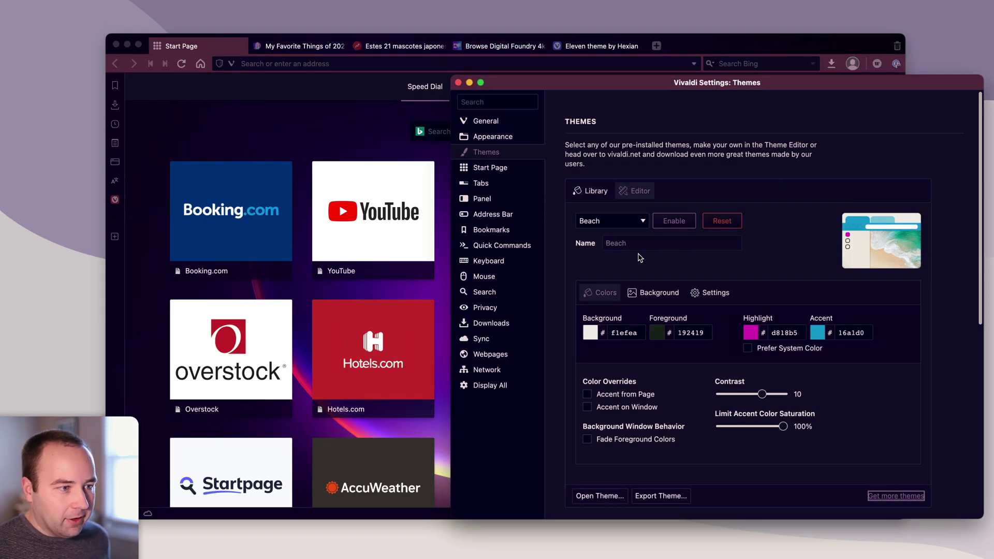
left_click(595, 191)
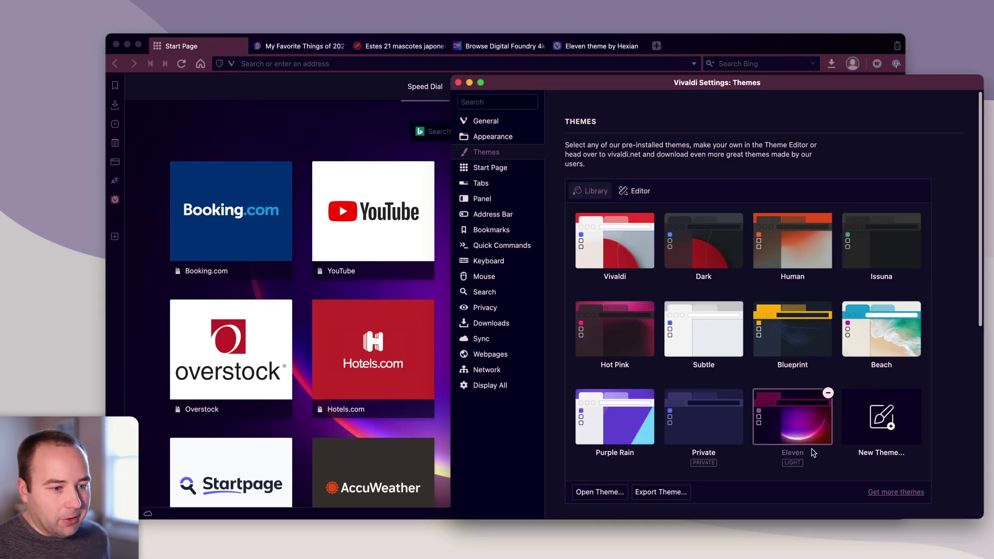
Edit the Eleven theme with accent c62480 and a pink highlight f778e3.
double_click(799, 411)
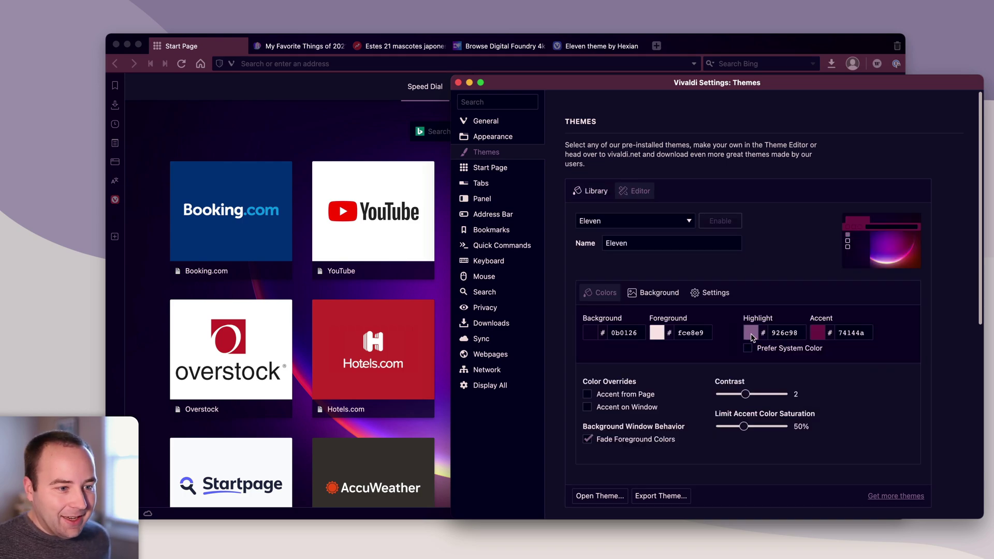
left_click(818, 334)
left_click_drag(916, 382, 916, 359)
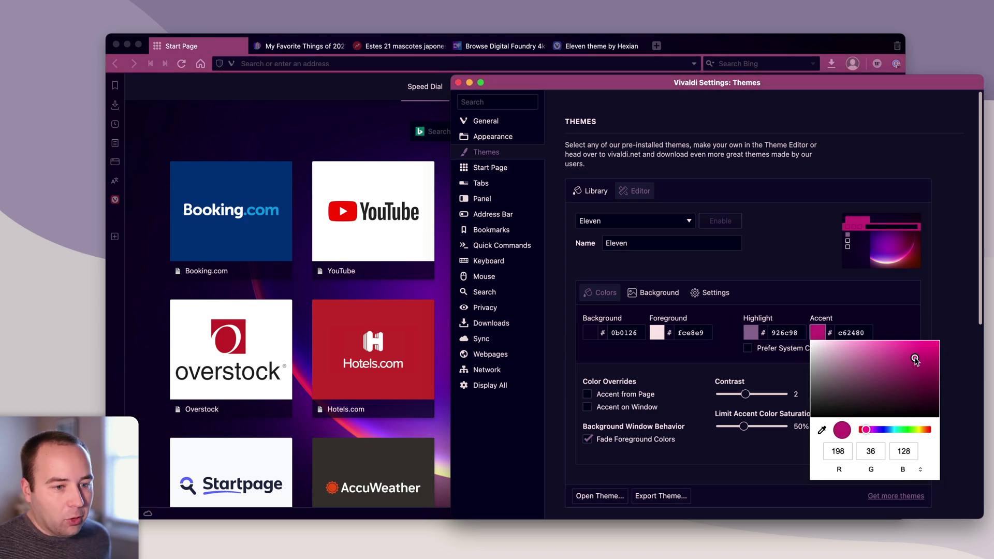
left_click(751, 334)
mouse_move(782, 371)
left_mouse_down()
mouse_move(799, 348)
mouse_move(832, 350)
mouse_move(780, 345)
mouse_move(810, 345)
left_mouse_up()
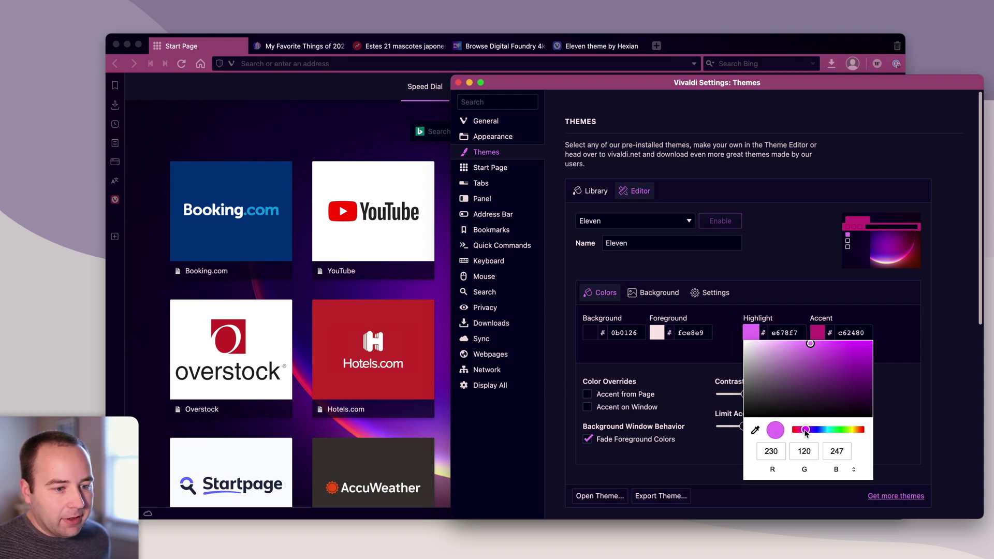
left_click_drag(805, 431, 805, 434)
left_click(788, 254)
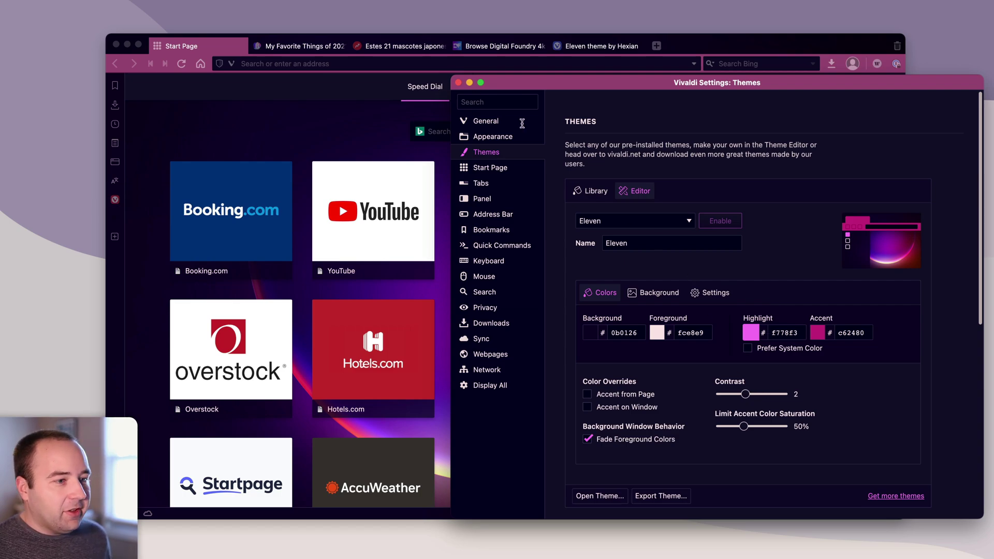
Apply the default Vivaldi theme from the Library and close the Settings window.
left_click(599, 191)
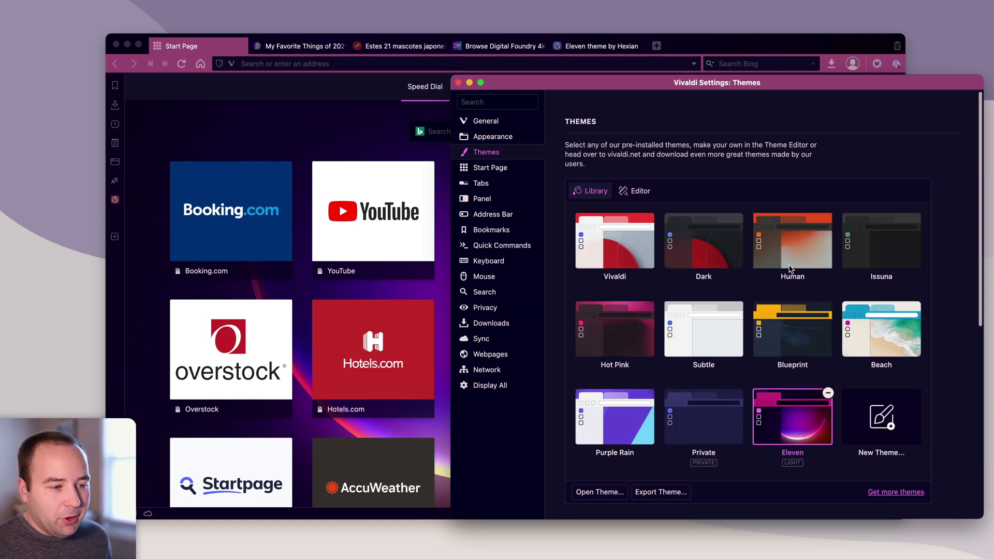
left_click(639, 261)
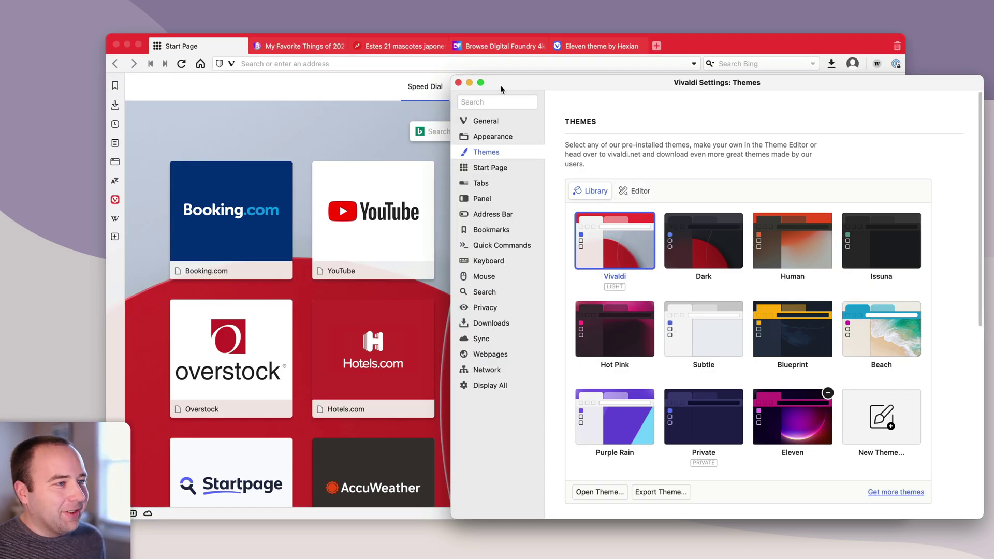
key("super+w")
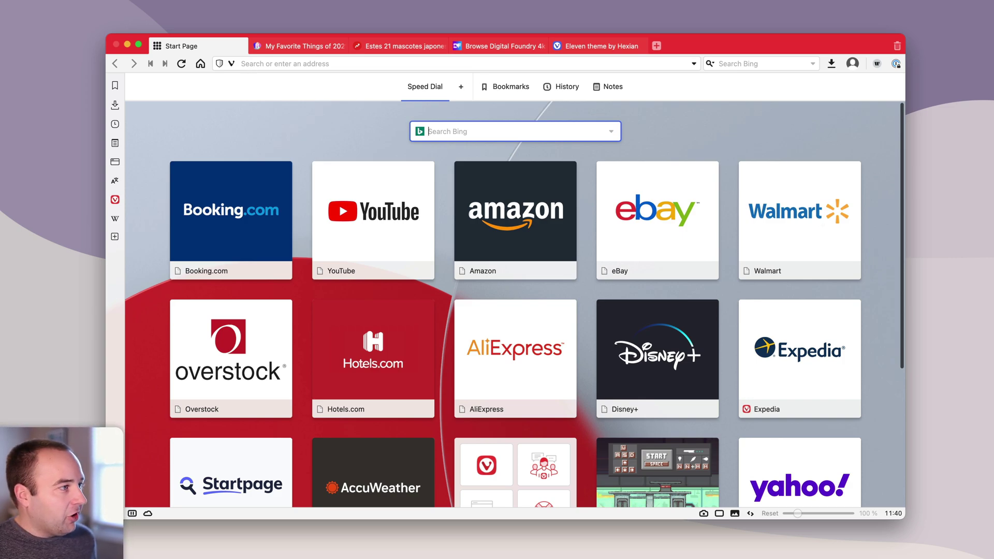
Close the Start Page and My Favorite Things tabs and bring up translation for the Portuguese article.
left_click(157, 47)
left_click(157, 46)
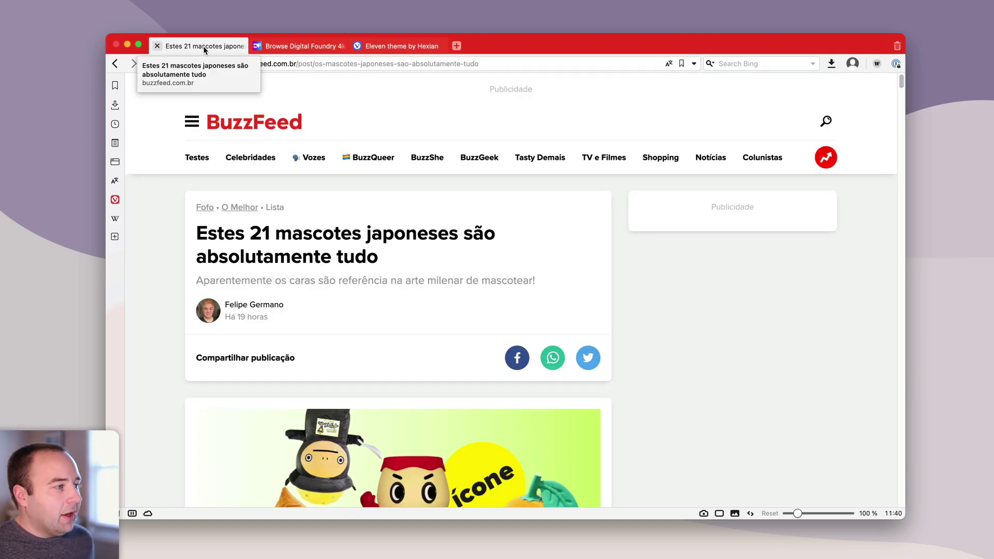
left_click(669, 64)
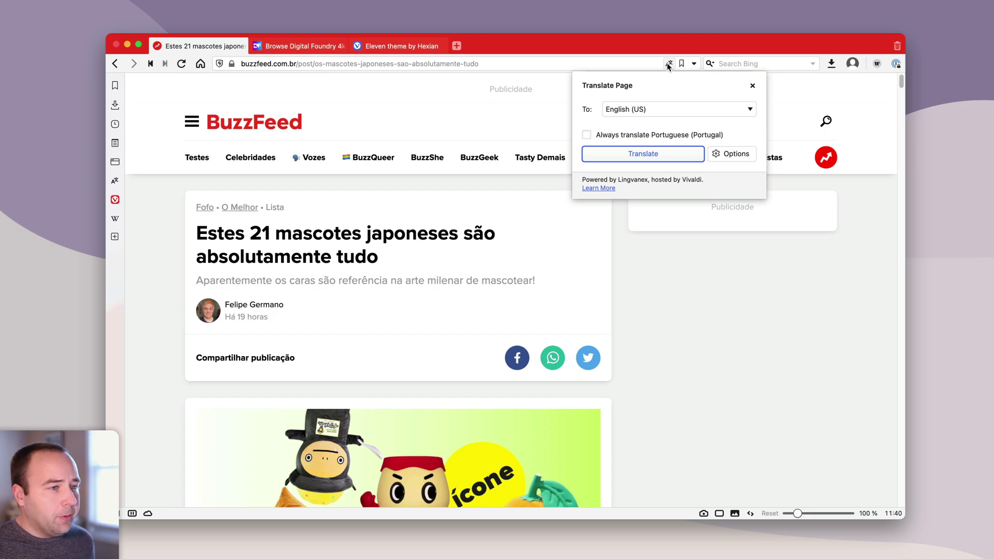
Open the sidebar Translate panel, drag in the article headline, and keep English (US) as target.
left_click(122, 185)
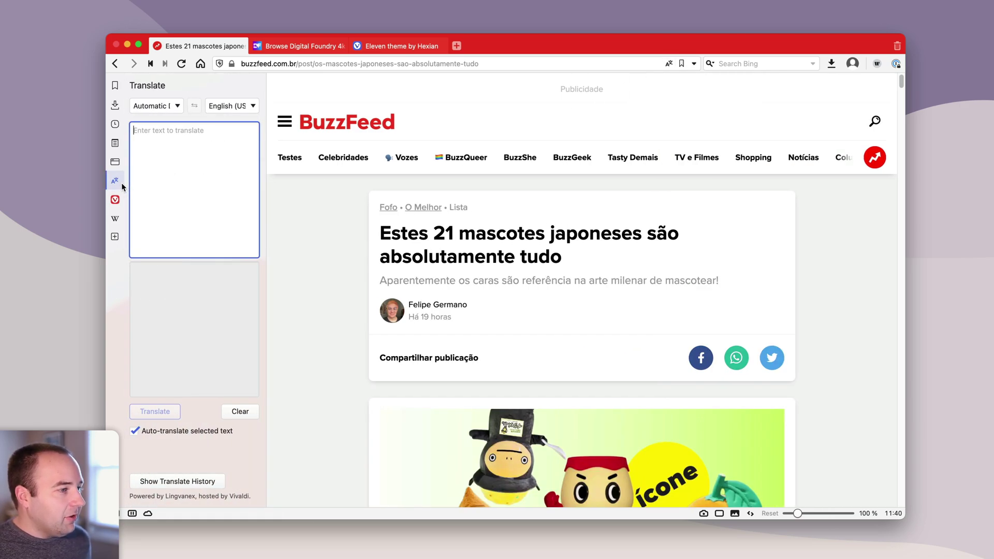
left_click_drag(598, 268, 382, 239)
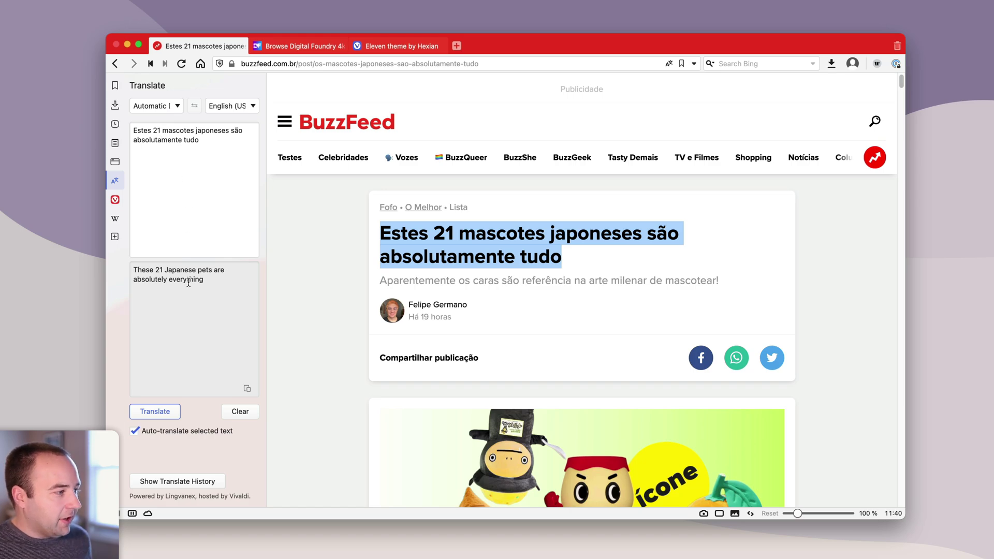
left_click(222, 106)
left_click(144, 172)
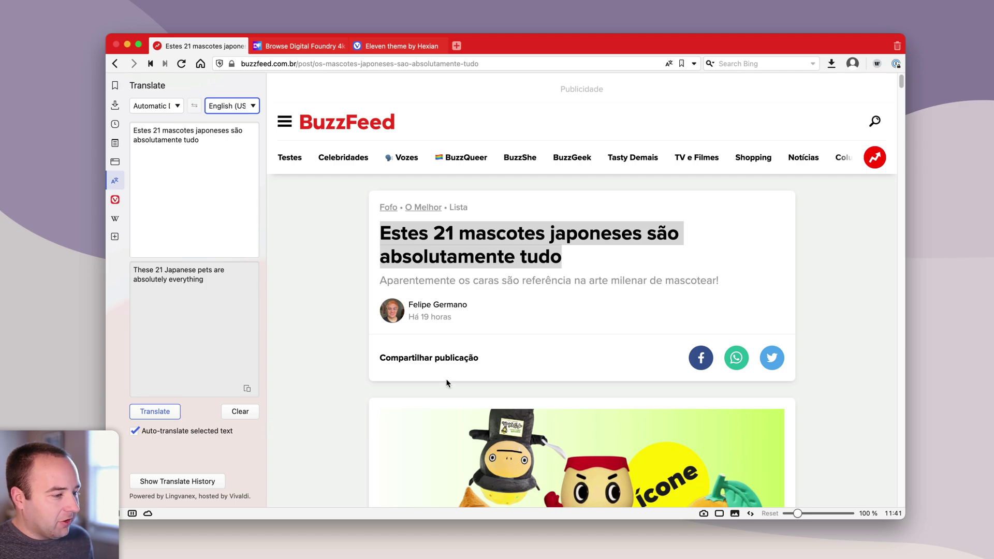
Drag in the article's subtitle for translation and turn off auto-translation of selected text.
left_click_drag(722, 285, 377, 283)
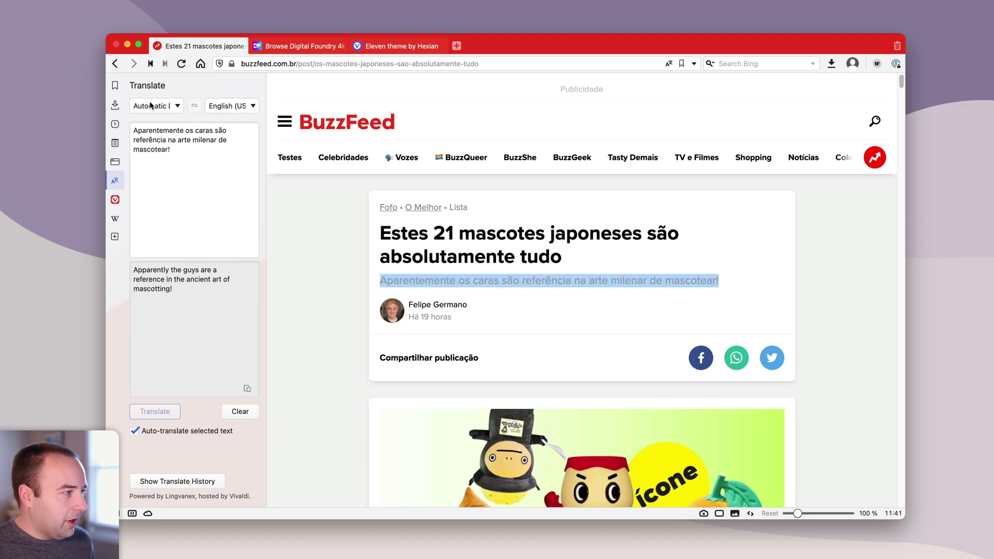
left_click(134, 431)
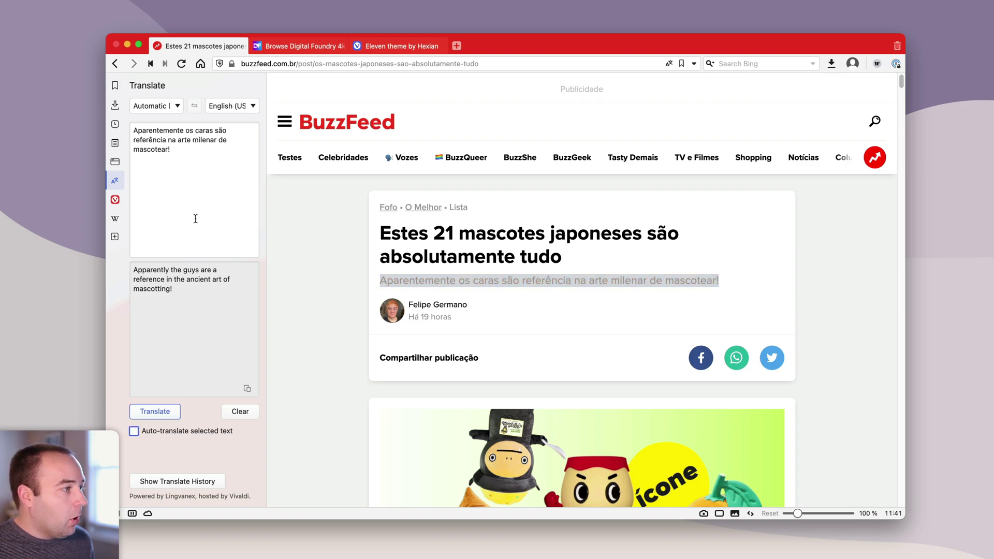
left_click(193, 157)
Replace the source text with the Portuguese headline from clipboard history and translate it into English.
key("super+a")
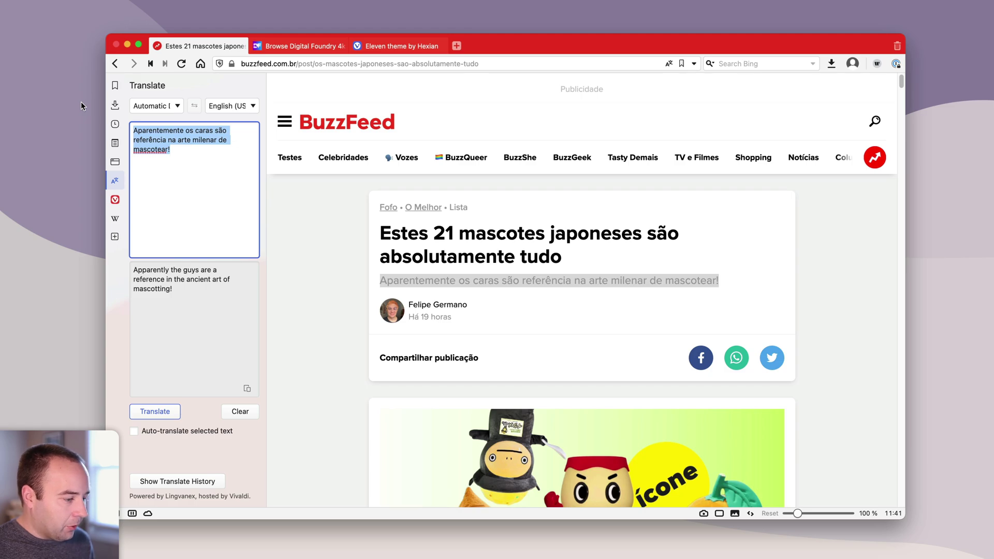
key("shift+super+v")
key("Return")
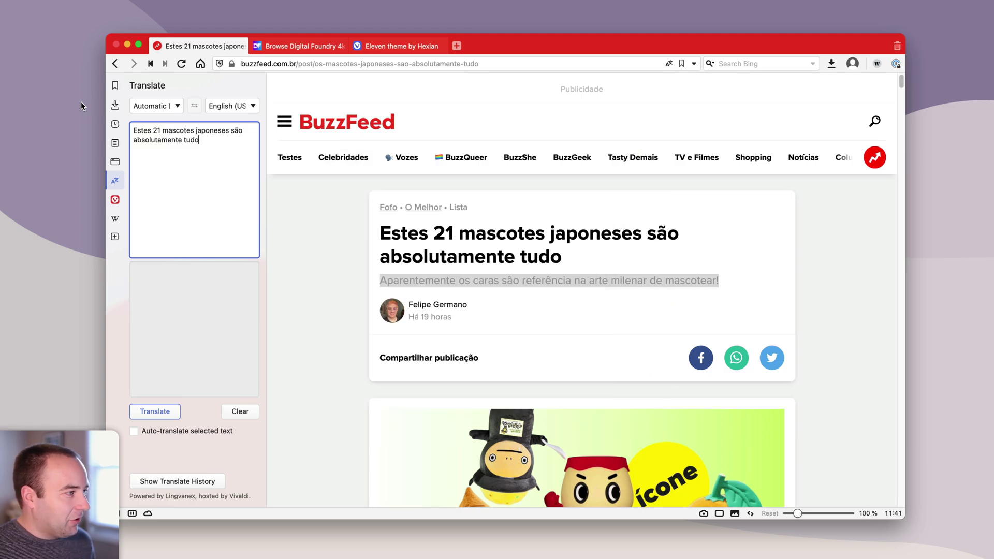
left_click(179, 411)
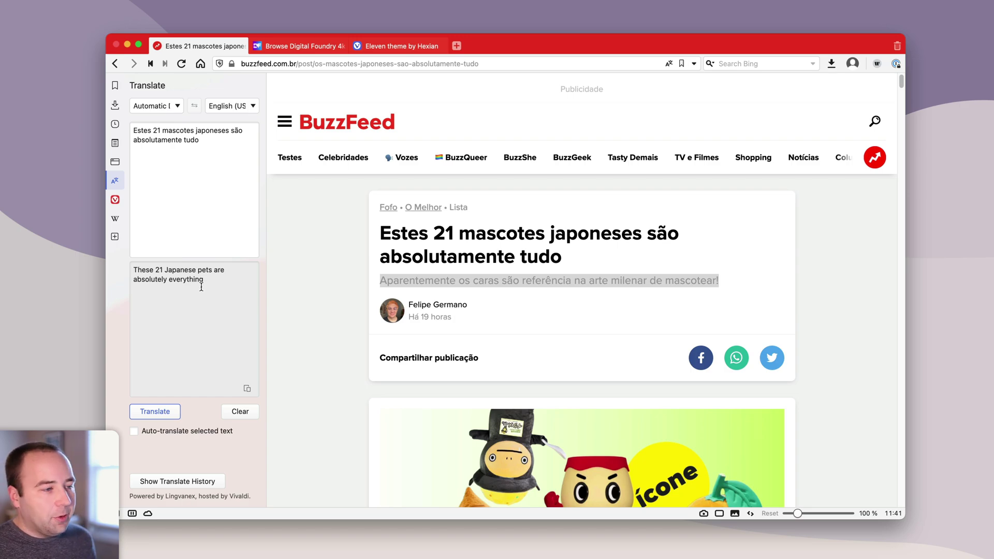
Translate the entire BuzzFeed article page into English, then close the sidebar Translate panel.
left_click(346, 252)
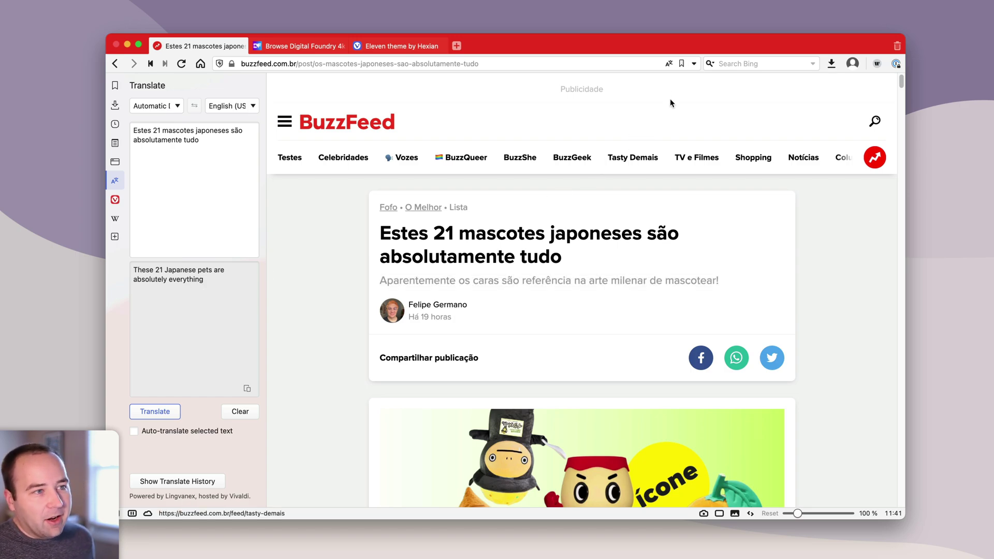
left_click(669, 63)
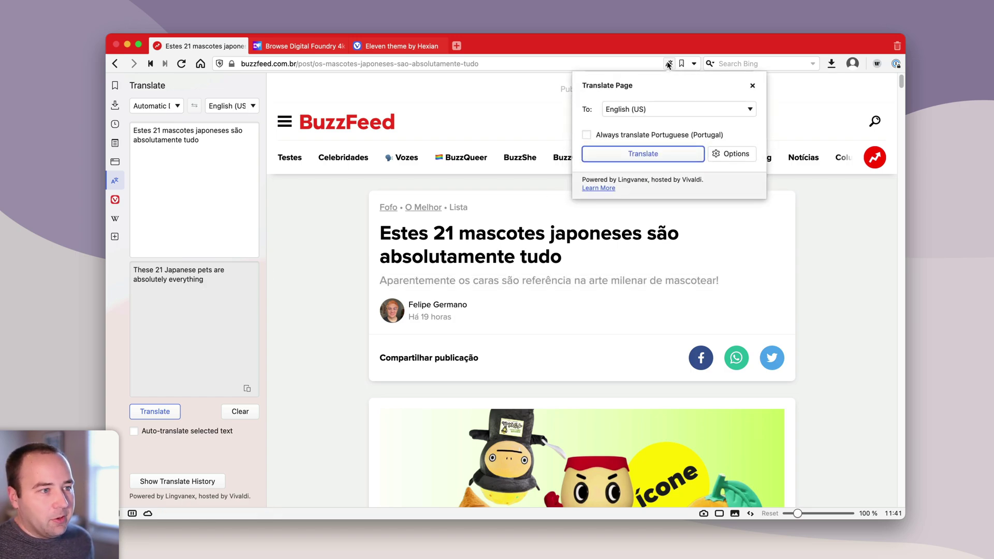
left_click(634, 155)
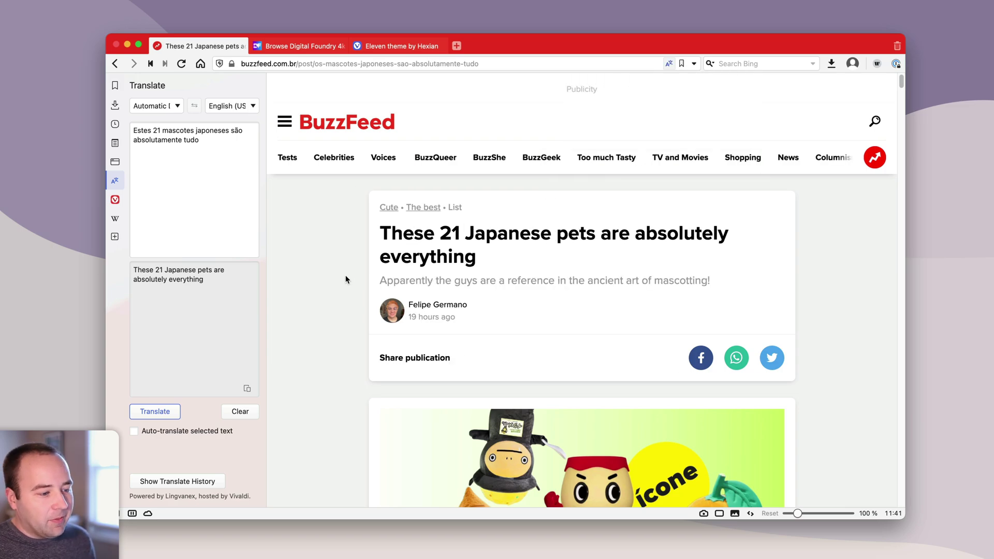
scroll(346, 275, "down", 10)
scroll(345, 276, "up", 10)
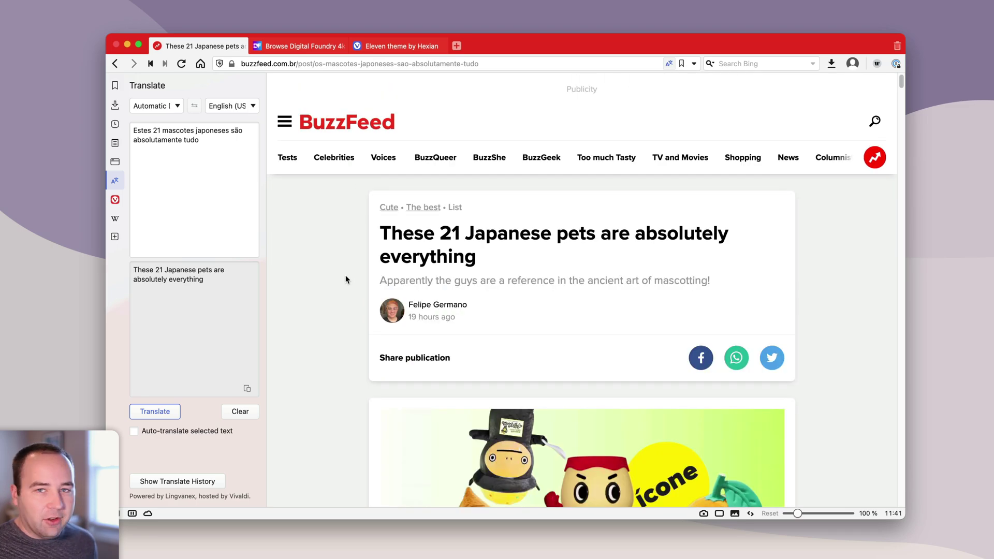
left_click(115, 182)
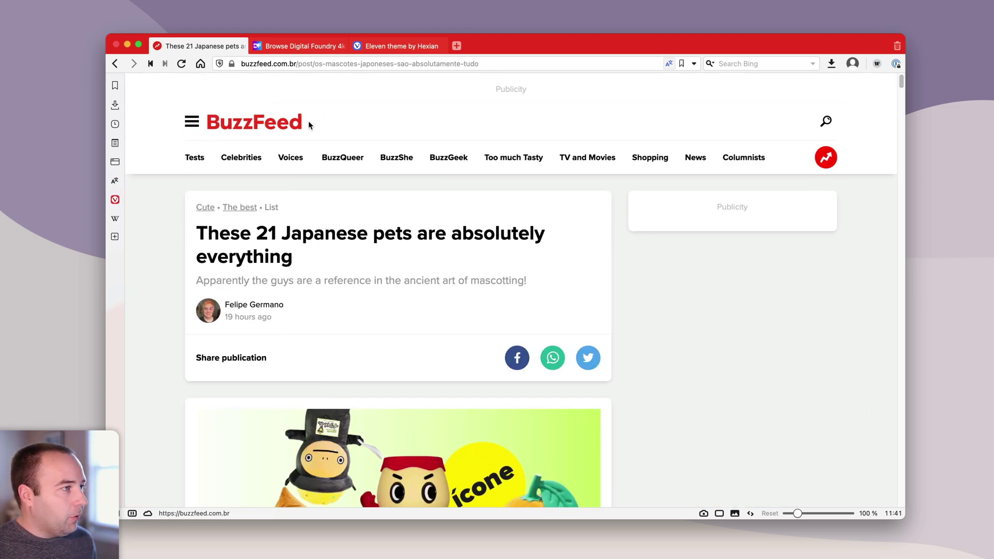
Close the Eleven theme and BuzzFeed article tabs.
mouse_move(432, 47)
left_click(357, 46)
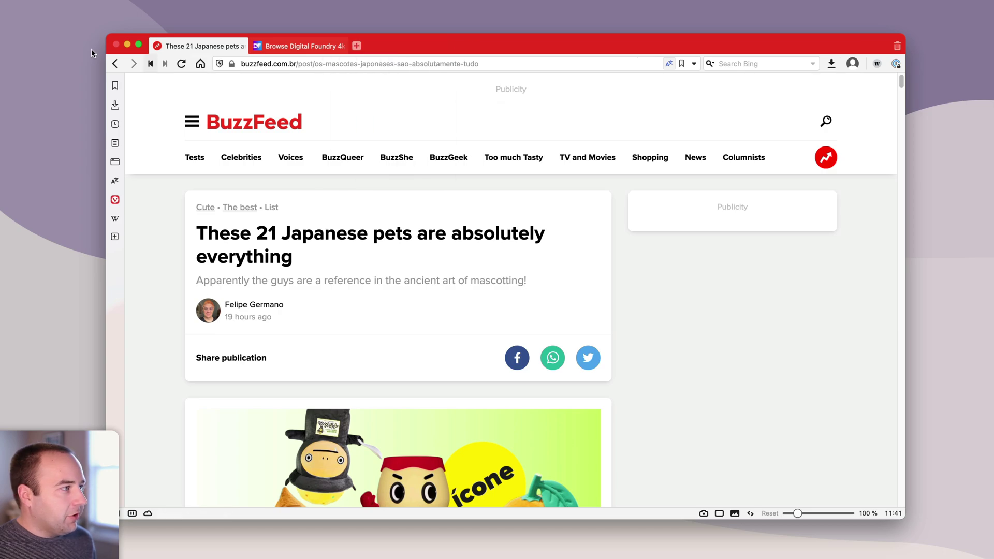
left_click(157, 46)
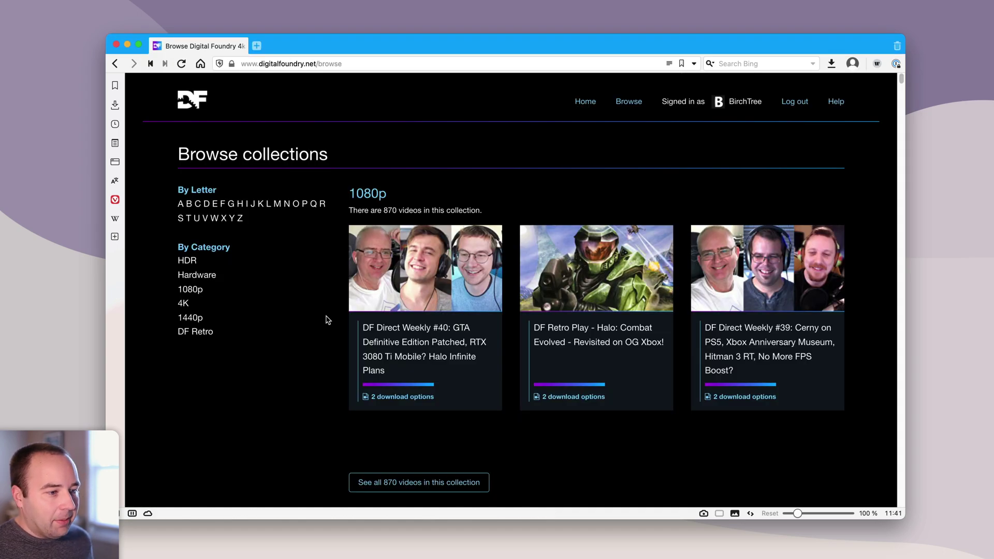
From Digital Foundry's 4K collection, download the Halo Infinite on Consoles video as h.264.
left_click(185, 304)
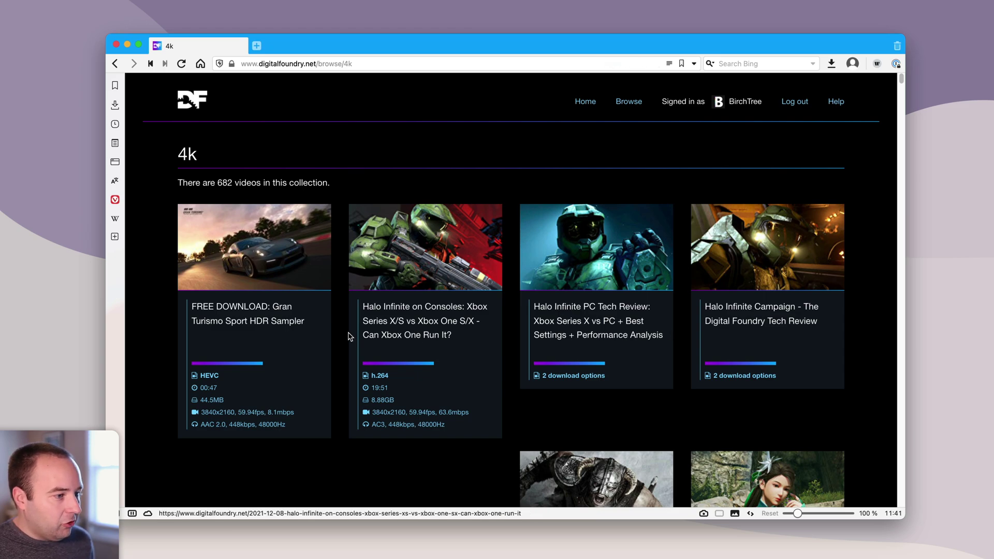
left_click(399, 306)
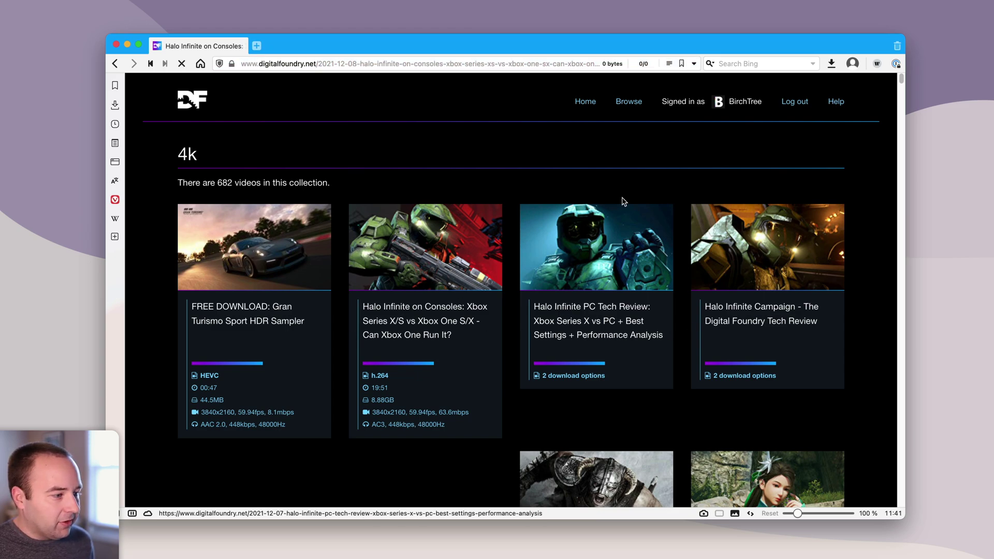
scroll(761, 359, "down", 10)
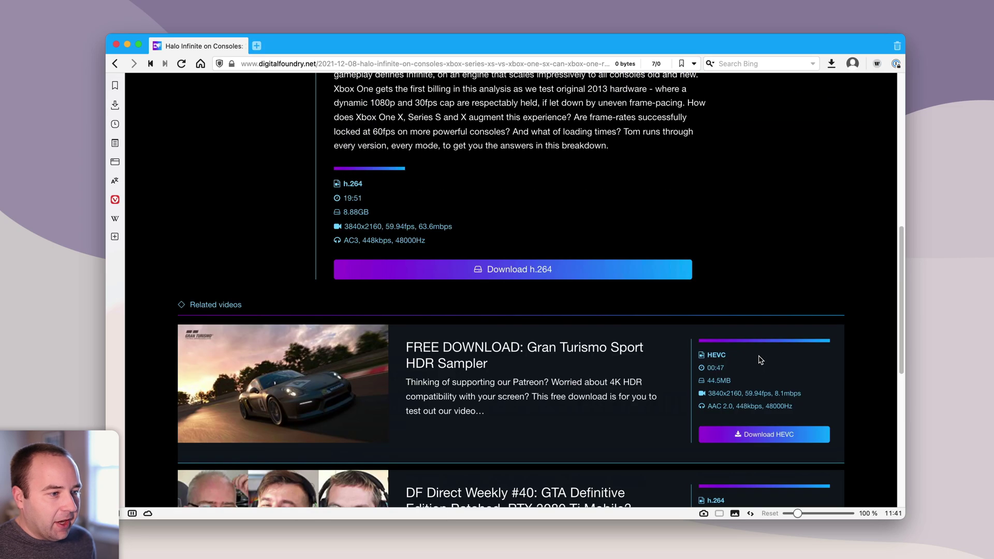
left_click(507, 269)
left_click(383, 289)
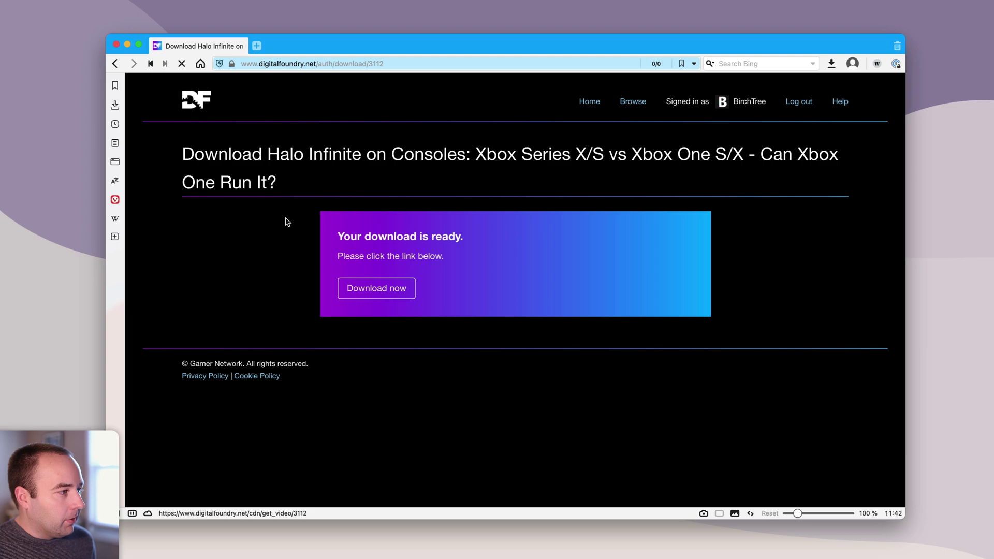
Show the Halo Infinite Xbox Console Analysis.mp4 download's details and speed graph in the downloads popup.
left_click(115, 106)
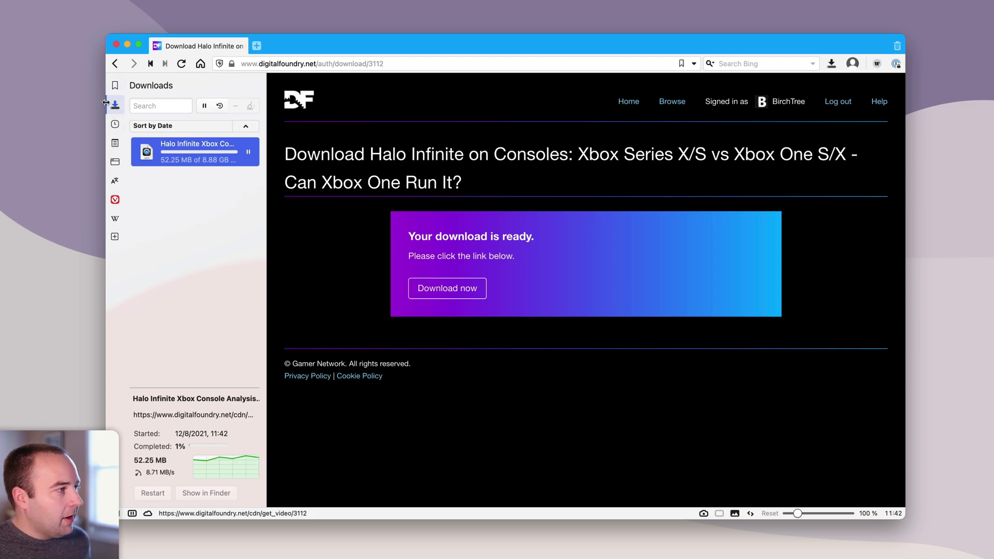
left_click(112, 106)
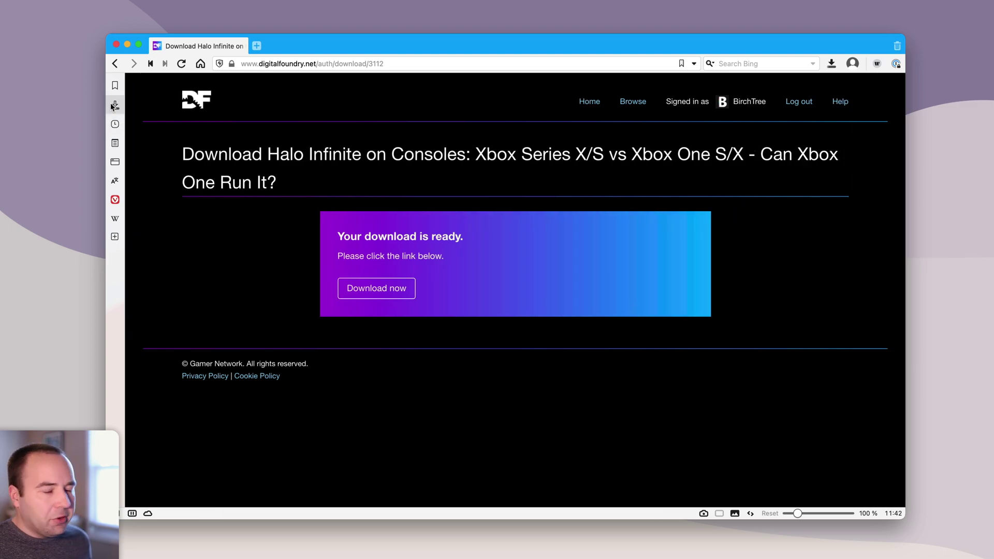
left_click(830, 63)
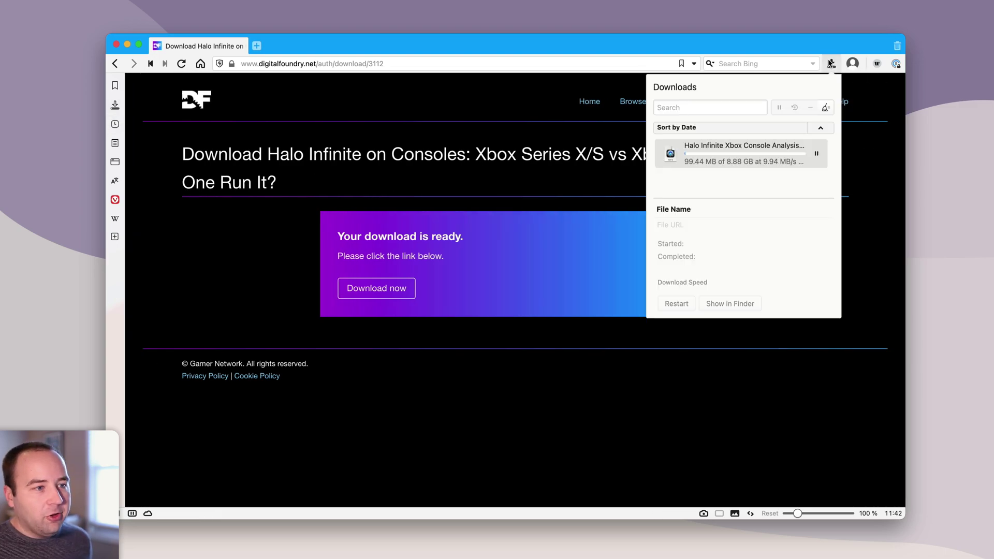
left_click(731, 148)
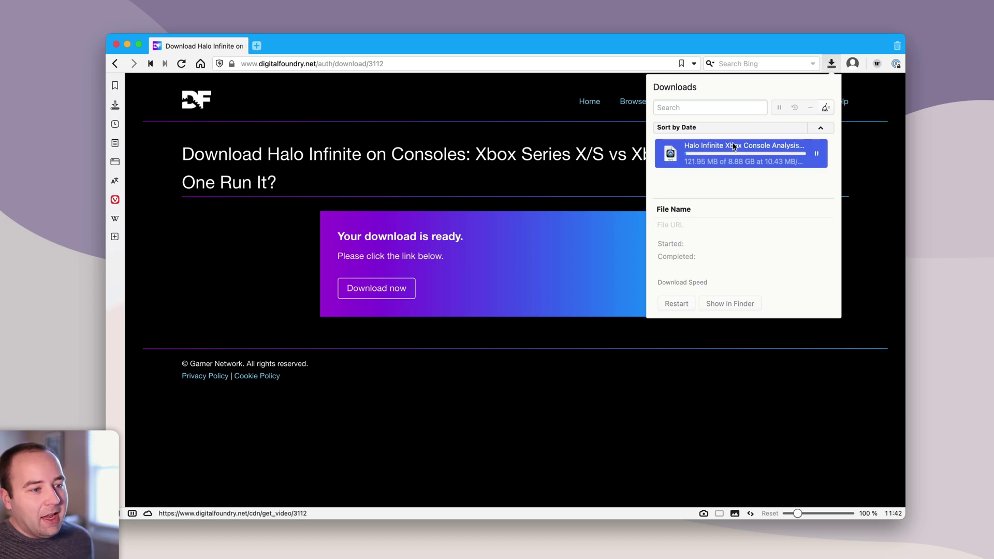
left_click(722, 156)
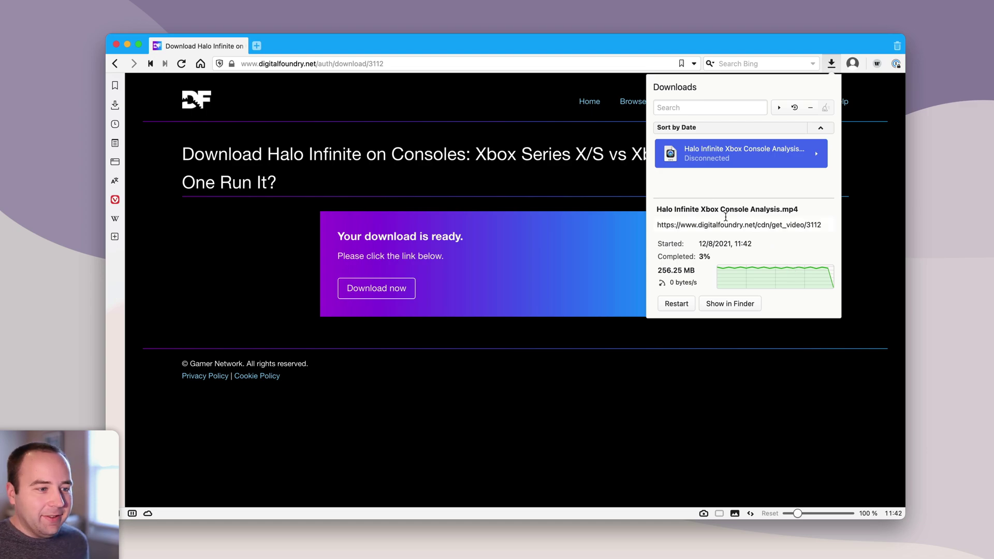
Restart the disconnected Halo Infinite download, keep date sorting, and close the downloads popup.
left_click(673, 304)
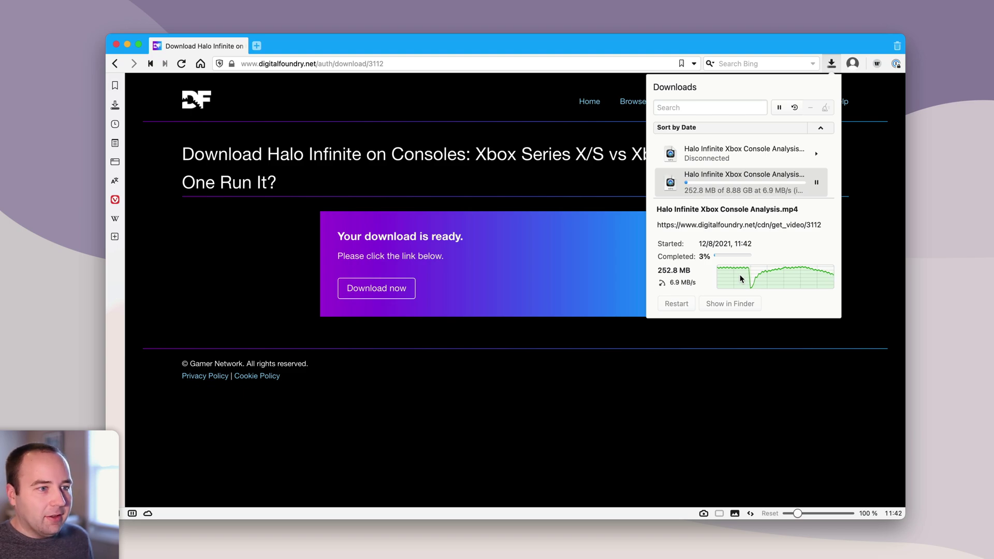
left_click(708, 127)
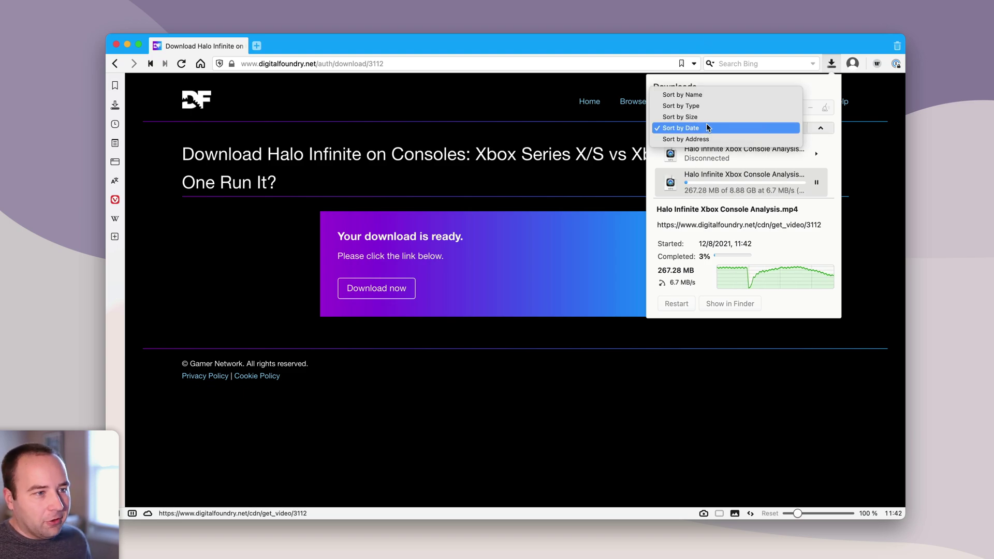
left_click(703, 86)
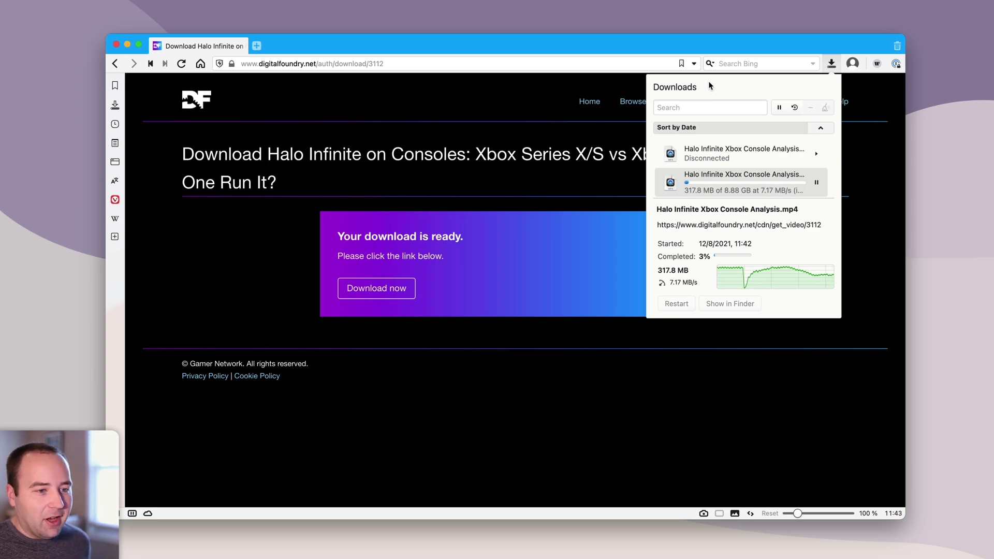
left_click(831, 63)
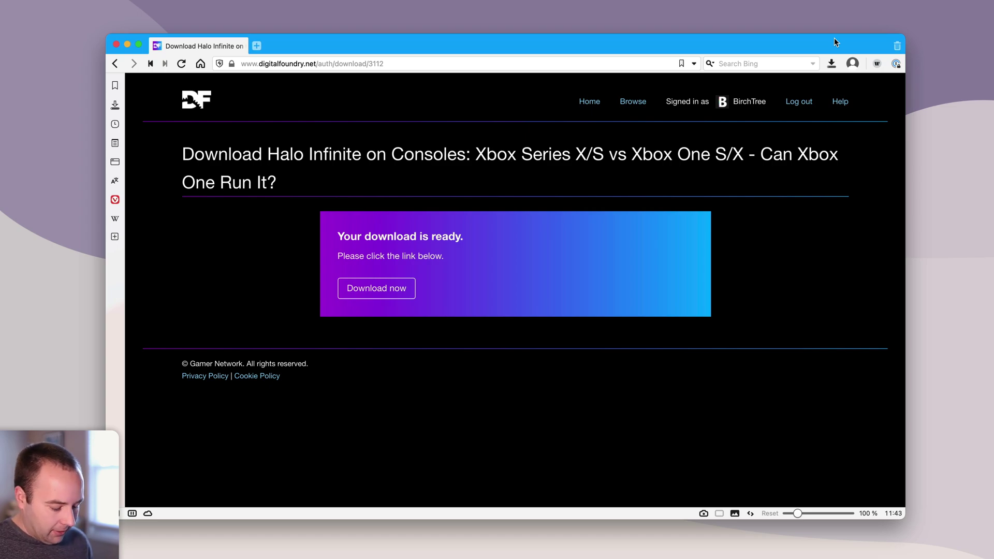
Open Settings with Cmd+, and browse the Tabs, Panel, Address Bar and Bookmarks pages.
key("super+comma")
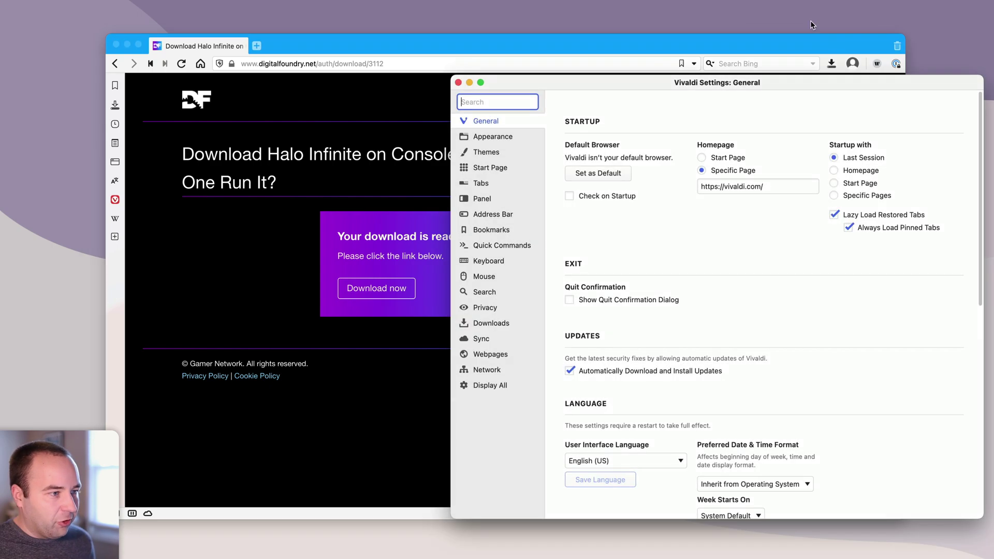
left_click(486, 185)
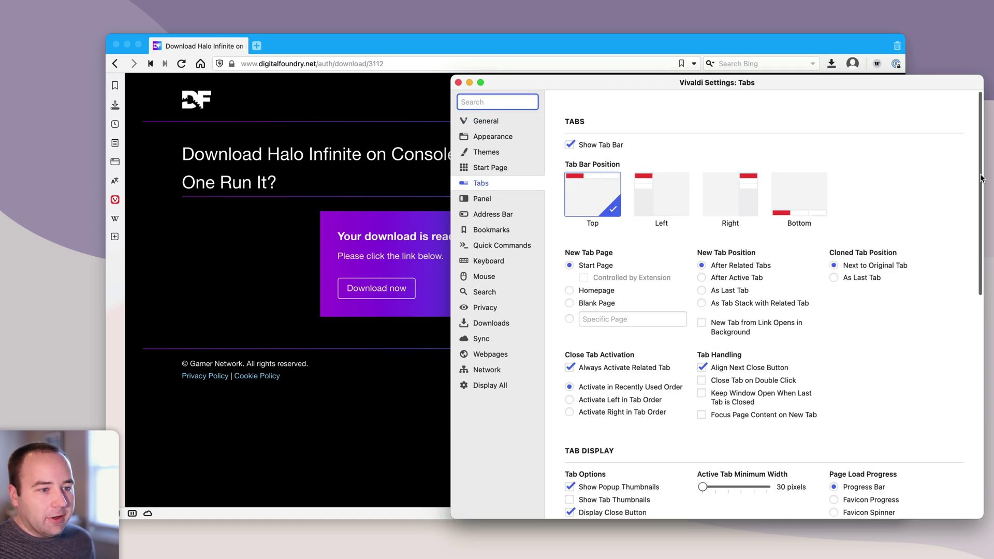
left_click_drag(981, 179, 966, 160)
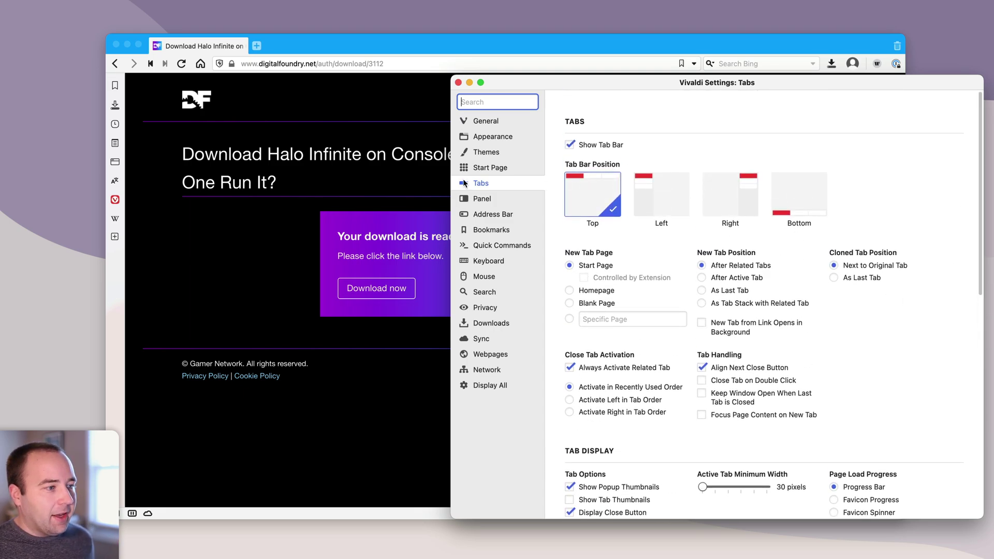
left_click(507, 196)
left_click(497, 218)
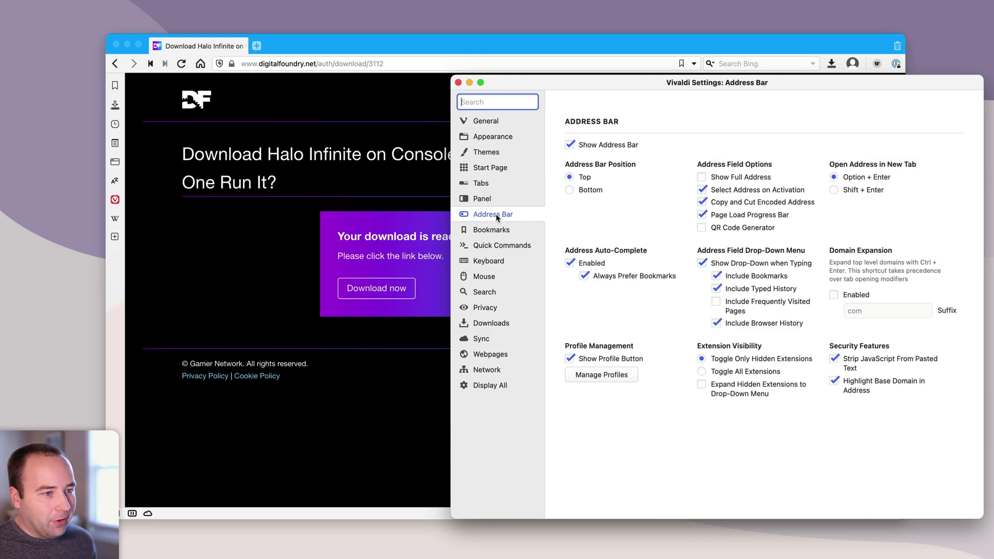
left_click(484, 234)
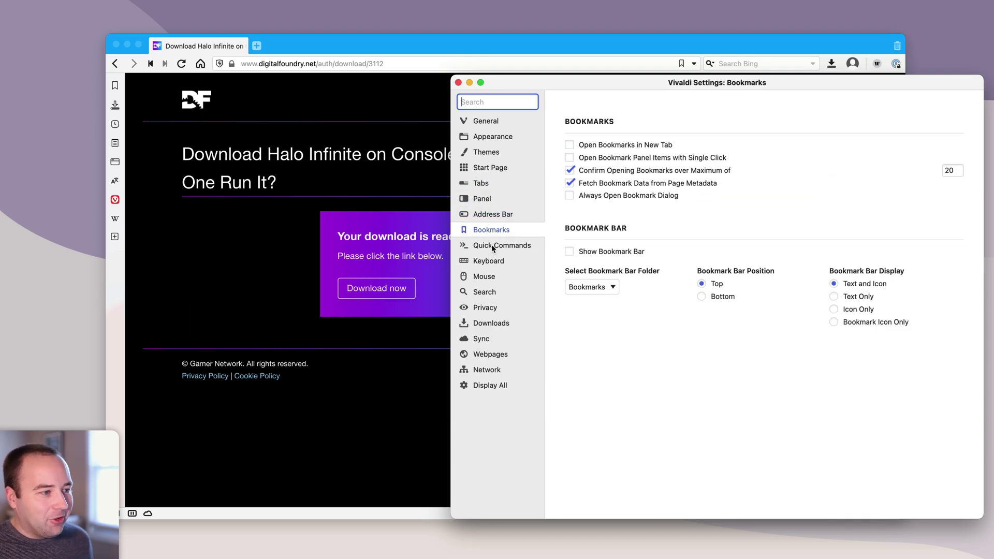
Browse the Keyboard, Mouse and Privacy settings pages, then return to General.
left_click(489, 260)
left_click(492, 277)
left_click(491, 263)
scroll(625, 318, "down", 15)
scroll(625, 317, "up", 15)
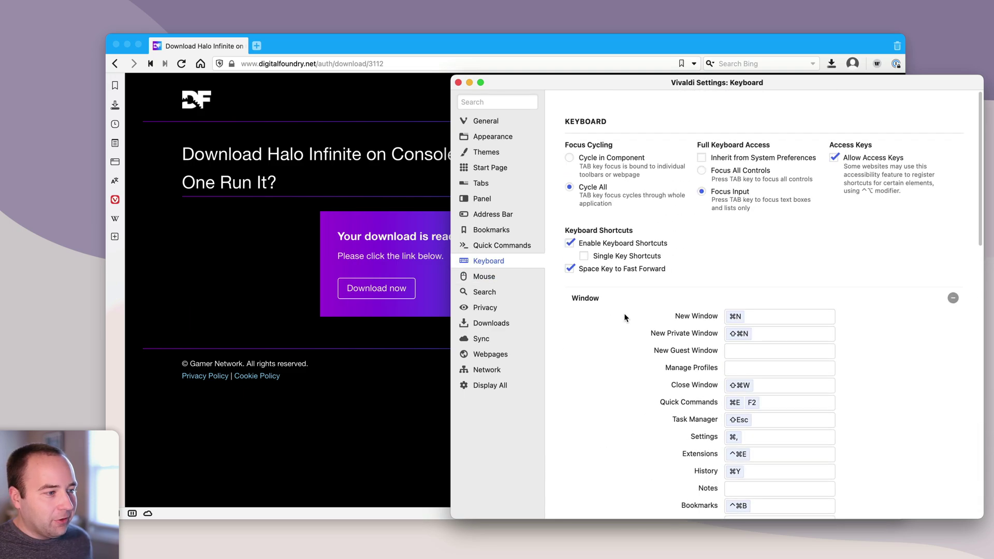
left_click(510, 275)
left_click(467, 310)
scroll(560, 343, "down", 15)
scroll(567, 342, "down", 1)
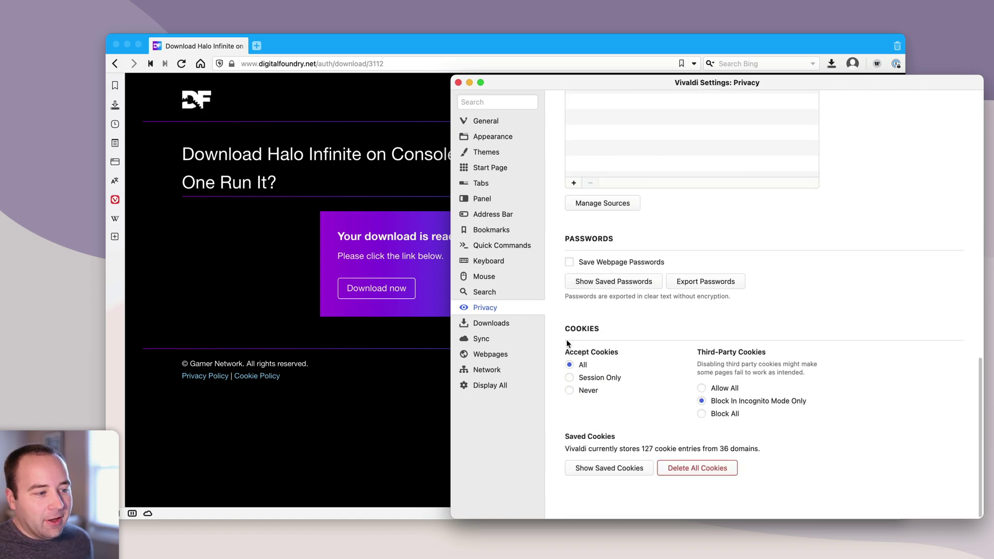
scroll(567, 344, "up", 15)
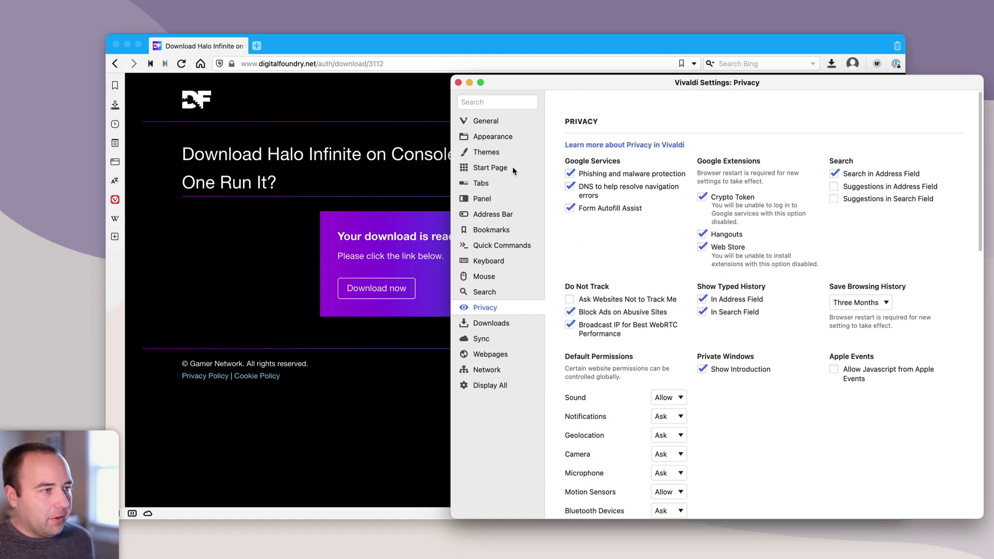
left_click(498, 121)
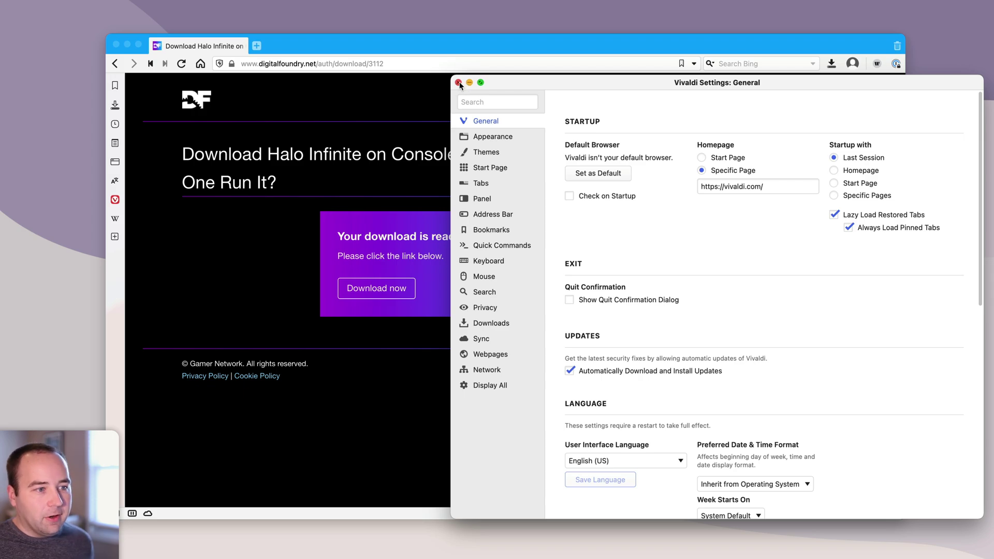